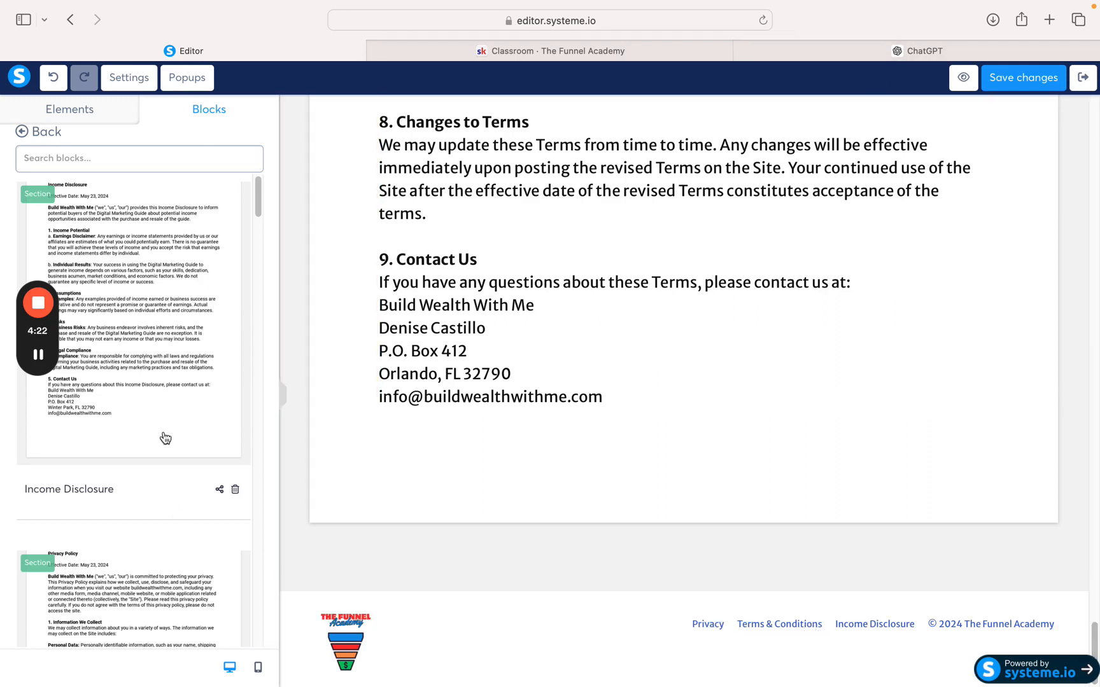
# Save the page and copy the ID attribute of the blue Privacy Policy header section.
pyautogui.click(1019, 77)
pyautogui.moveTo(1096, 629); pyautogui.dragTo(1076, 21)
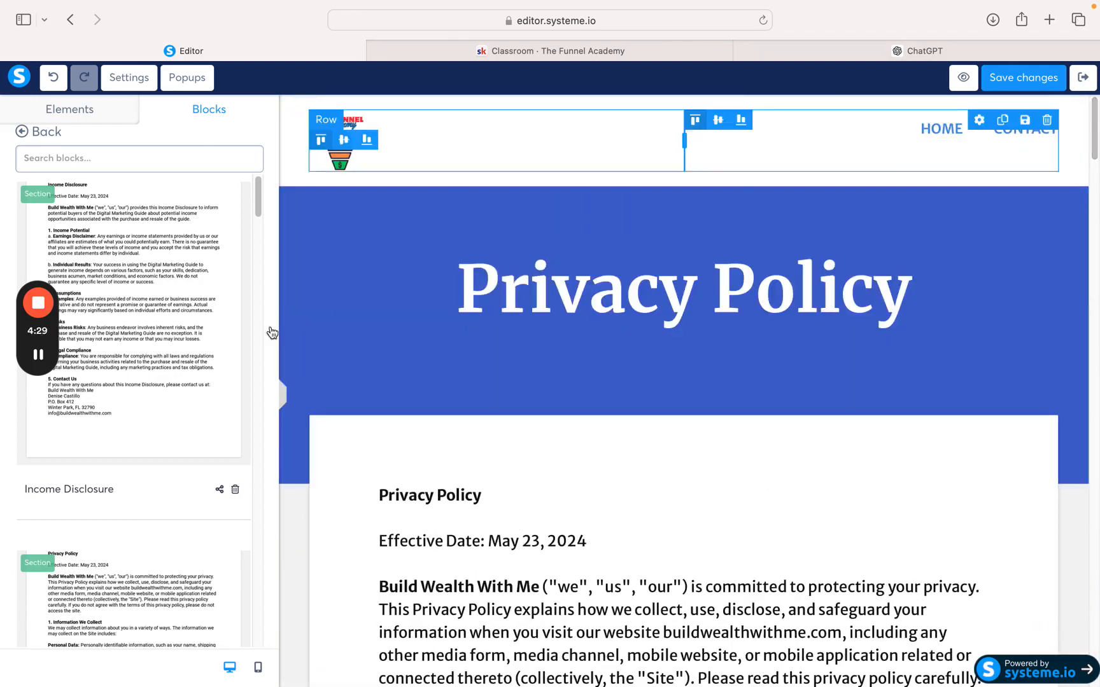
pyautogui.click(293, 216)
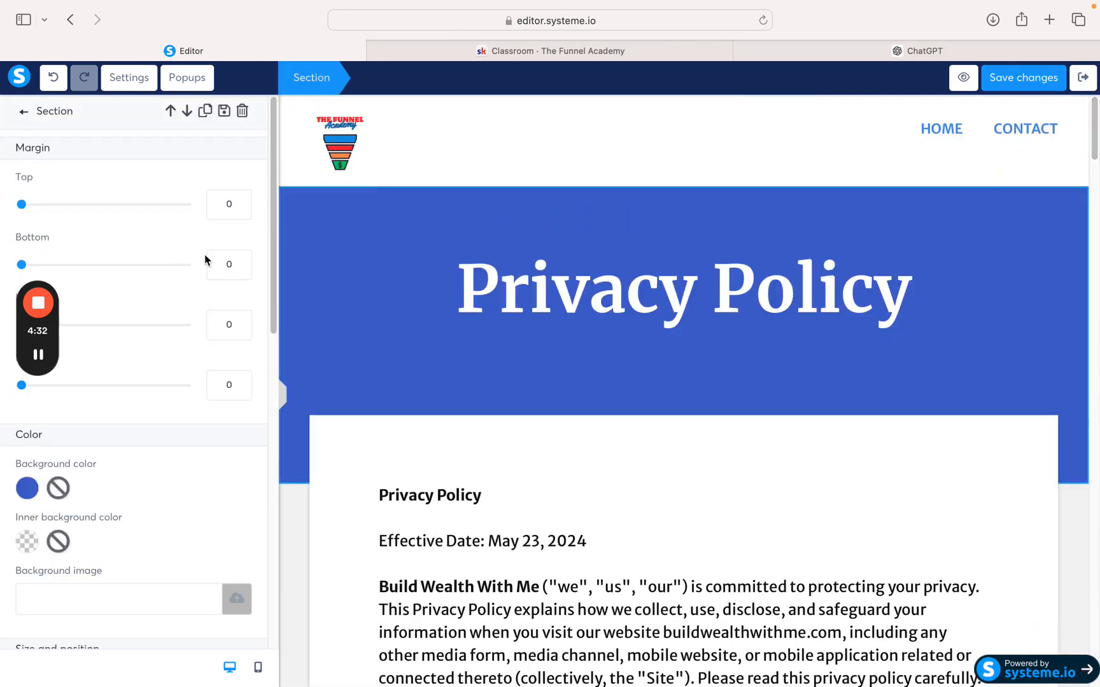
pyautogui.click(1039, 233)
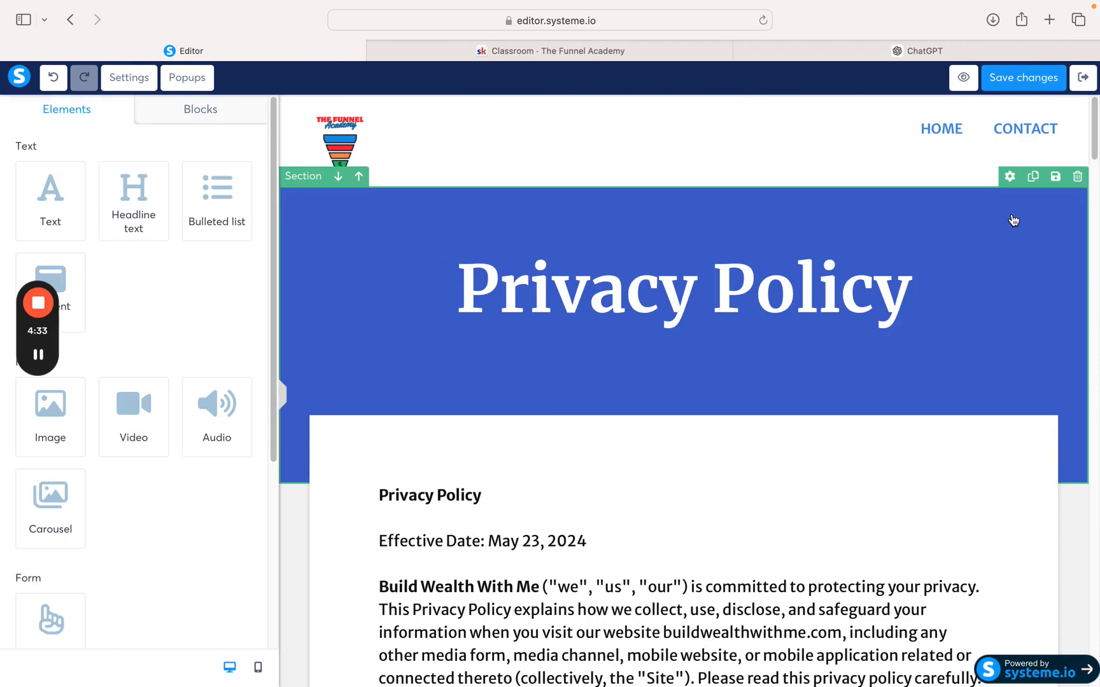
pyautogui.click(1010, 178)
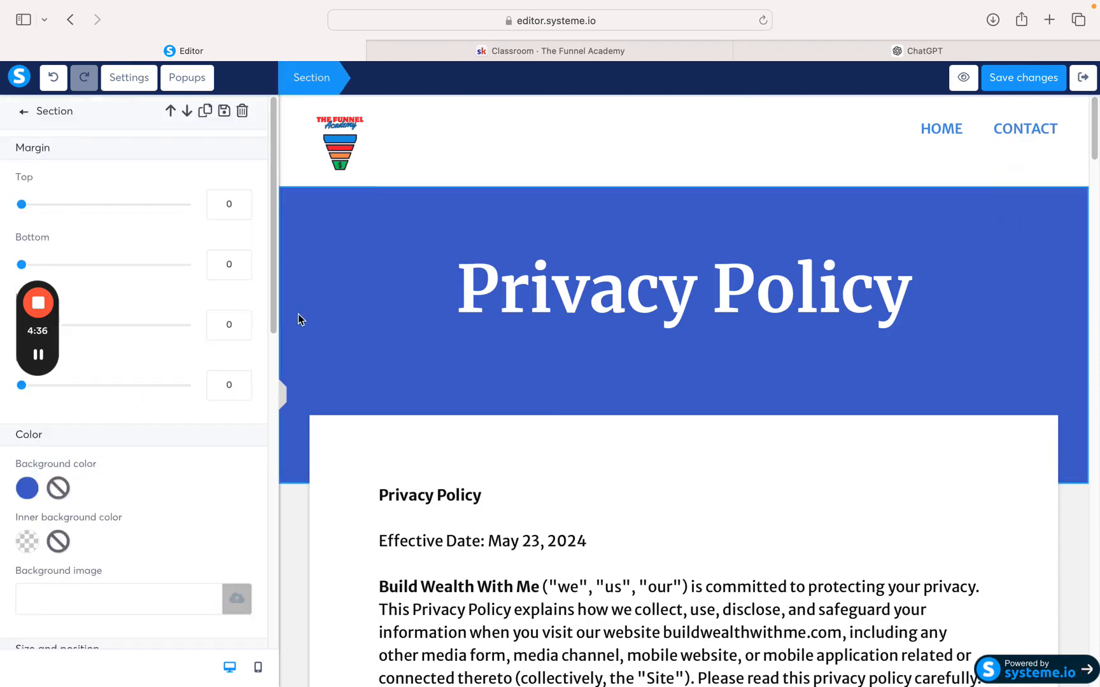
pyautogui.moveTo(274, 324); pyautogui.dragTo(275, 658)
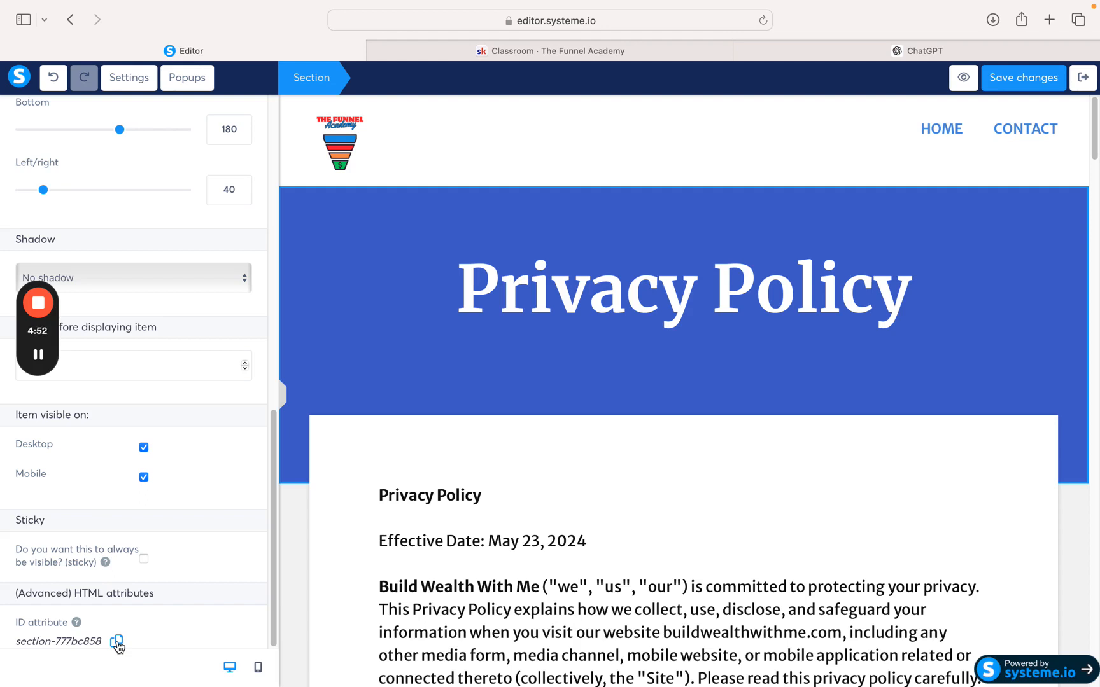
# Set the footer menu's Privacy link to /terms-conditions/#section-777bc858 and save the page.
pyautogui.click(1094, 148)
pyautogui.moveTo(1094, 148); pyautogui.dragTo(1095, 662)
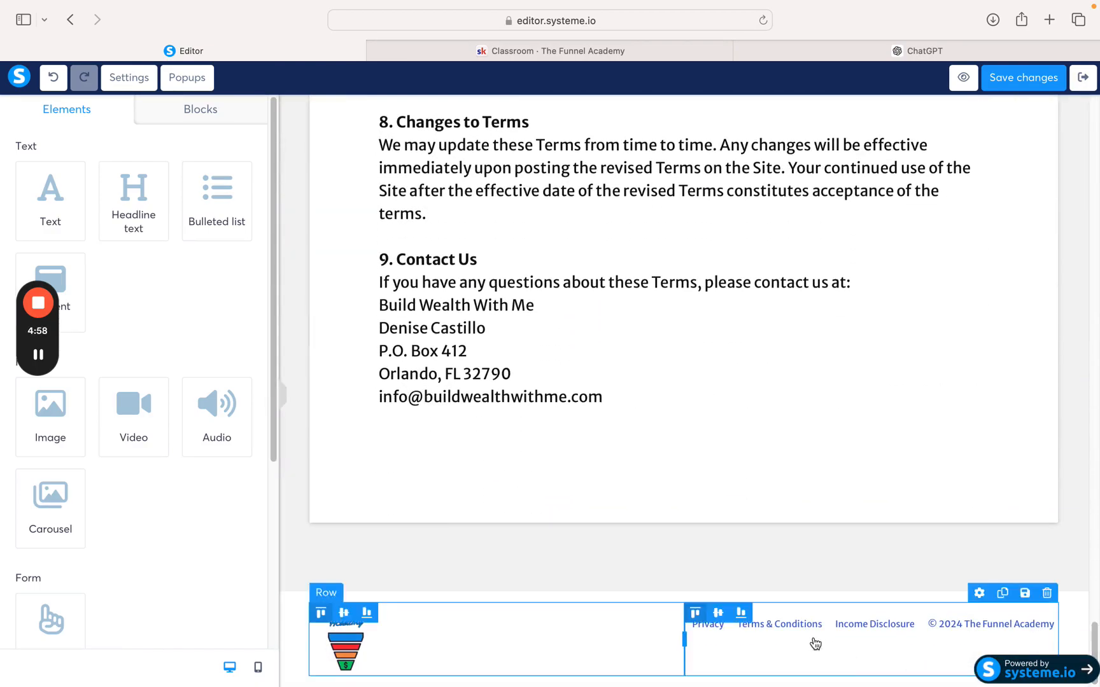
pyautogui.click(783, 628)
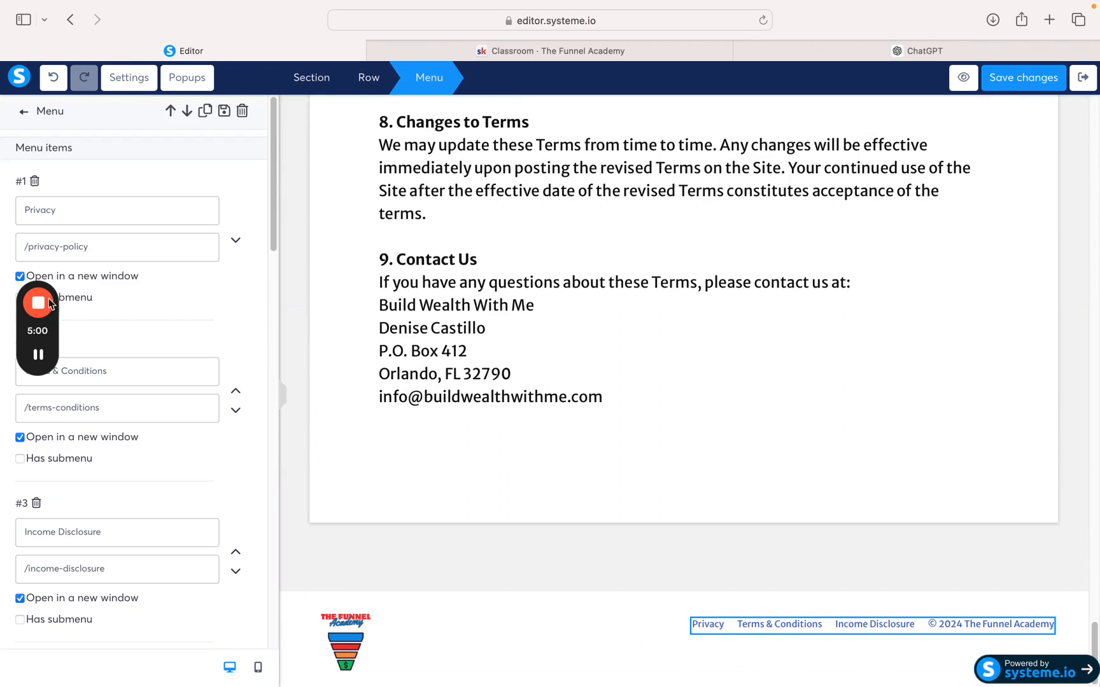
pyautogui.moveTo(52, 327); pyautogui.dragTo(104, 496)
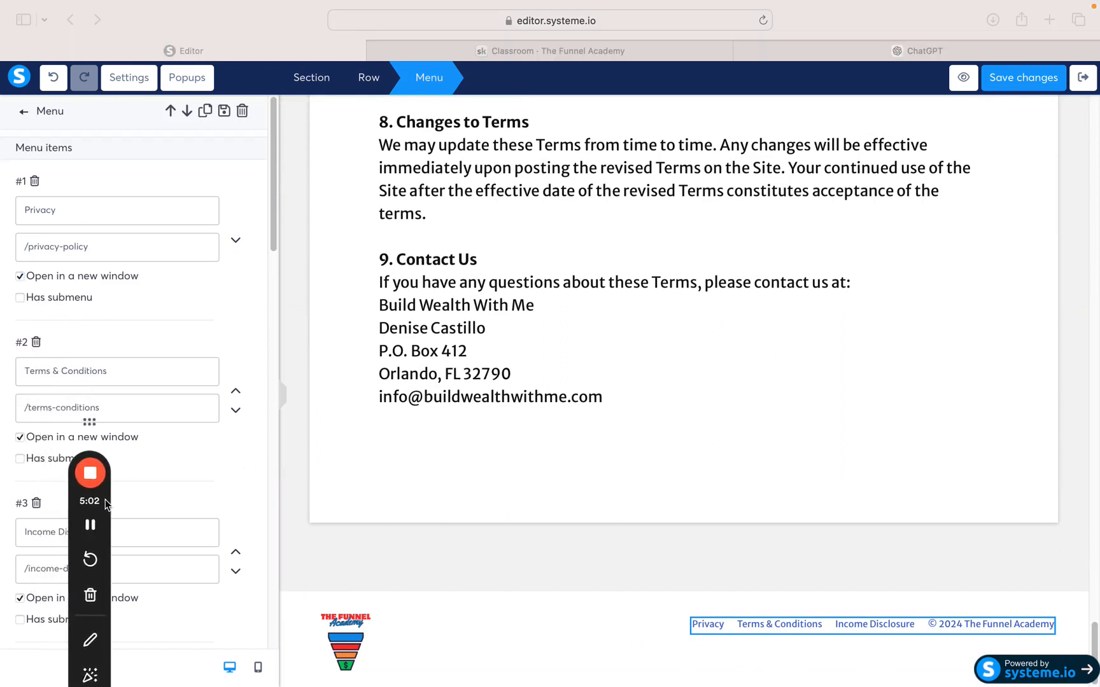
pyautogui.click(95, 246)
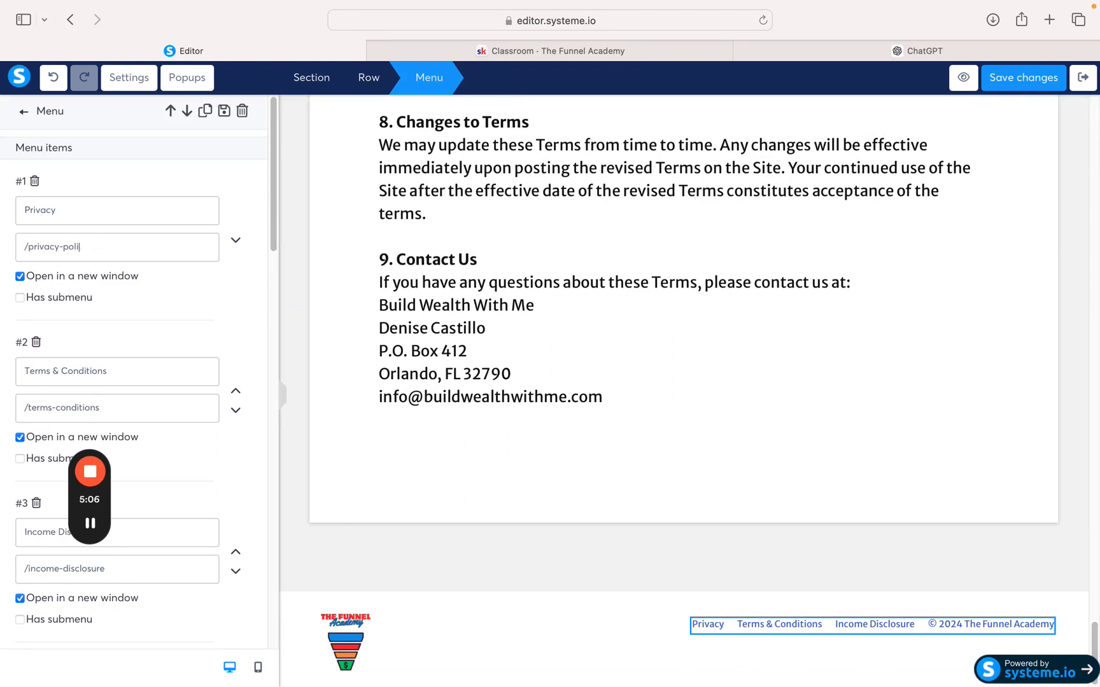
pyautogui.press('BackSpace')
pyautogui.press('BackSpace')
pyautogui.press('BackSpace')
pyautogui.press('BackSpace')
pyautogui.press('BackSpace')
pyautogui.press('BackSpace')
pyautogui.press('BackSpace')
pyautogui.write('/terms-conditions/')
pyautogui.write('section-777bc858')
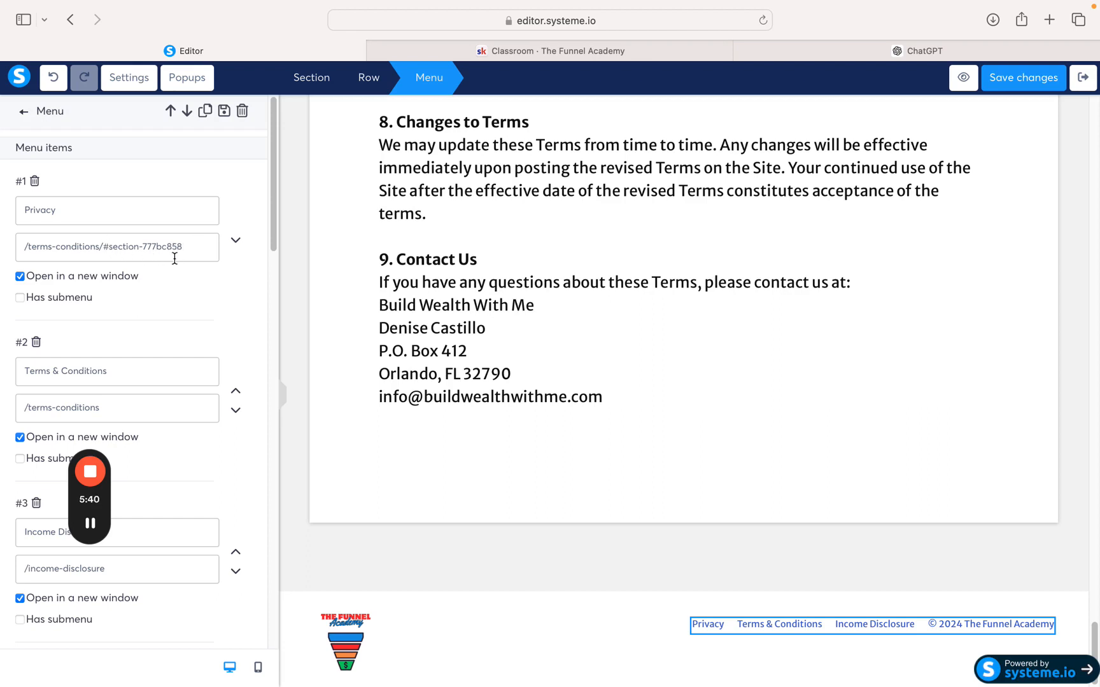
pyautogui.click(1011, 80)
# Copy the ID attribute of the blue Terms and Conditions header section.
pyautogui.click(1080, 372)
pyautogui.scroll(20, 1080, 372)
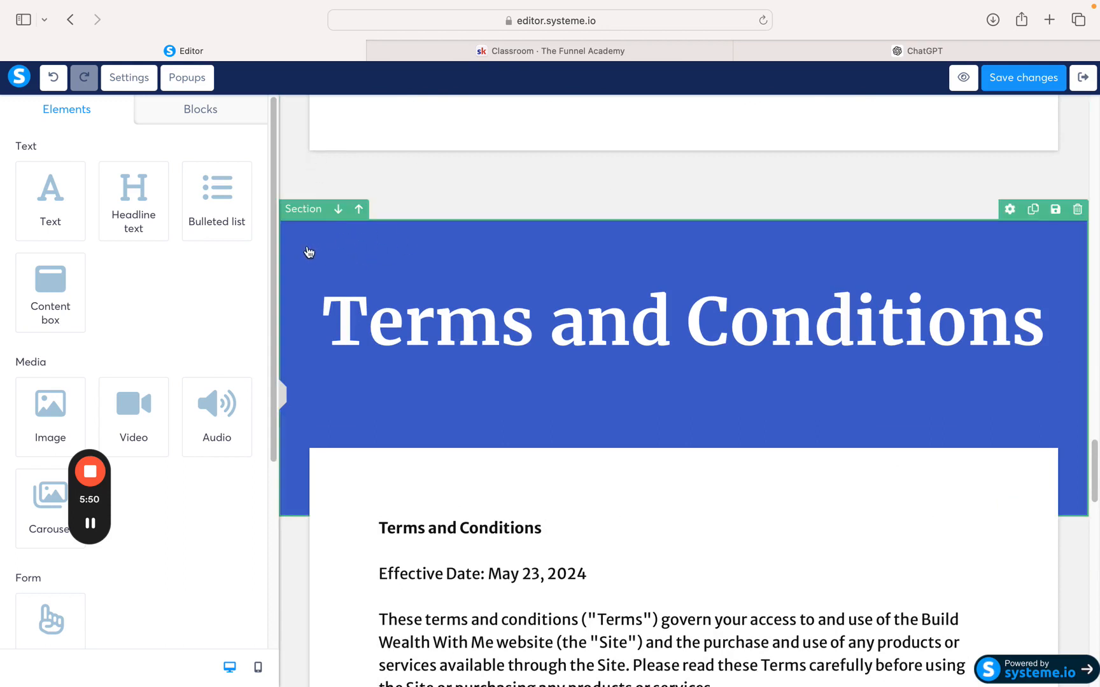
pyautogui.click(1009, 210)
pyautogui.scroll(-7, 191, 438)
pyautogui.scroll(-5, 197, 435)
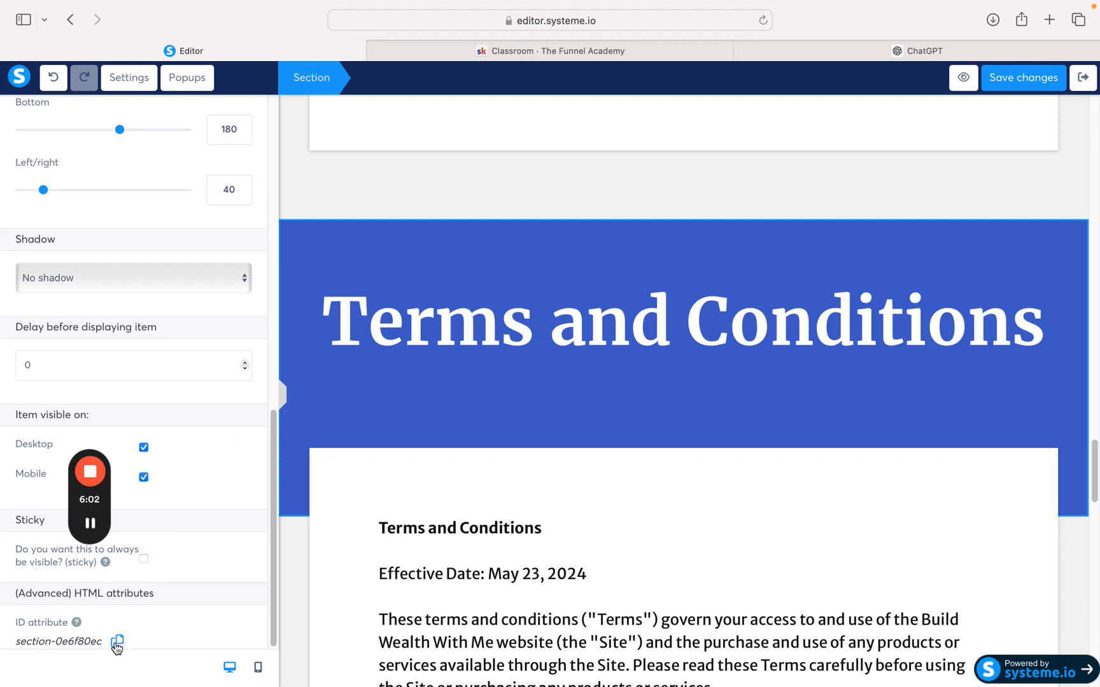
# Set the footer menu's Terms & Conditions link to /terms-conditions/#section-0e6f80ec and save the page.
pyautogui.moveTo(1094, 466); pyautogui.dragTo(1094, 650)
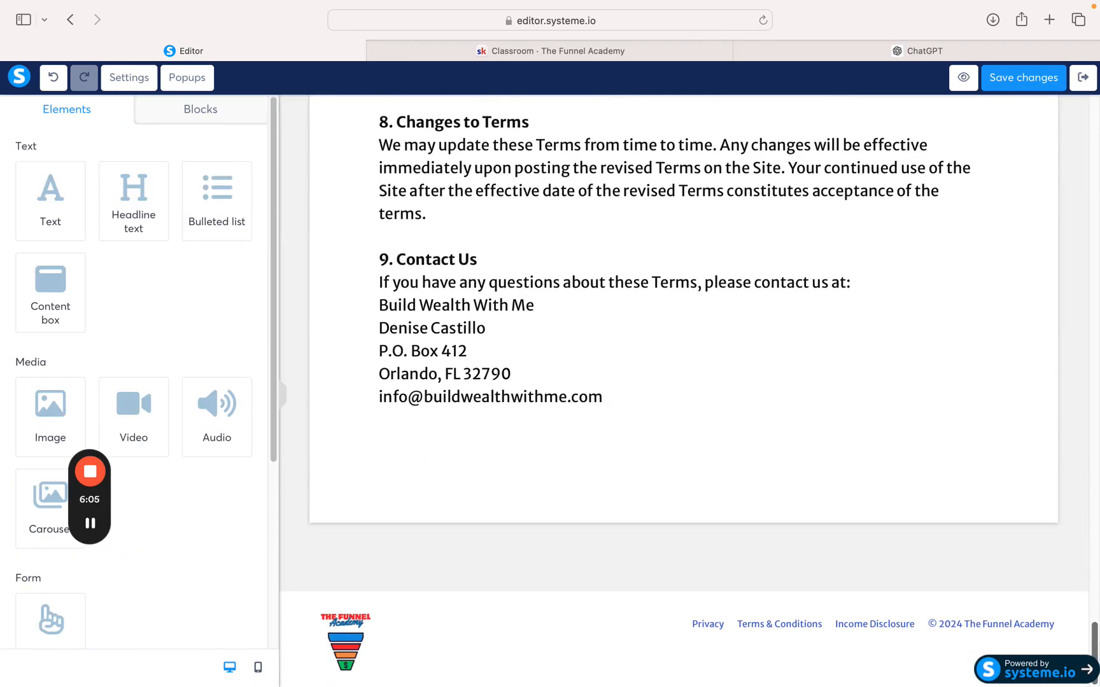
pyautogui.click(811, 628)
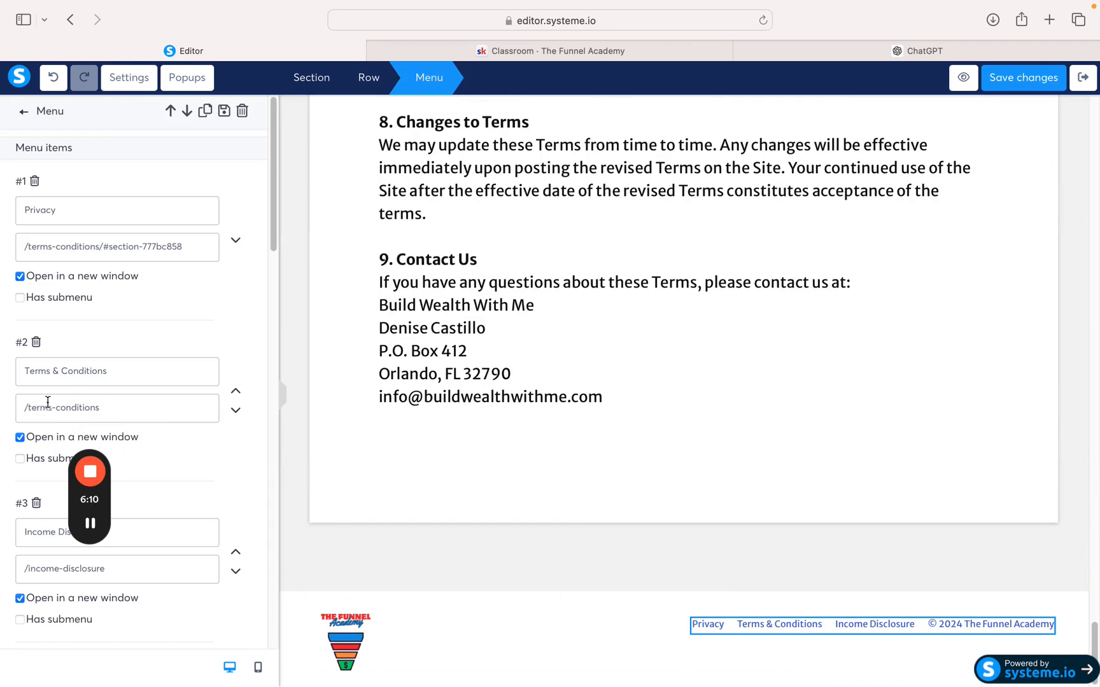
pyautogui.click(119, 404)
pyautogui.write('#')
pyautogui.write('section-0e6f80ec')
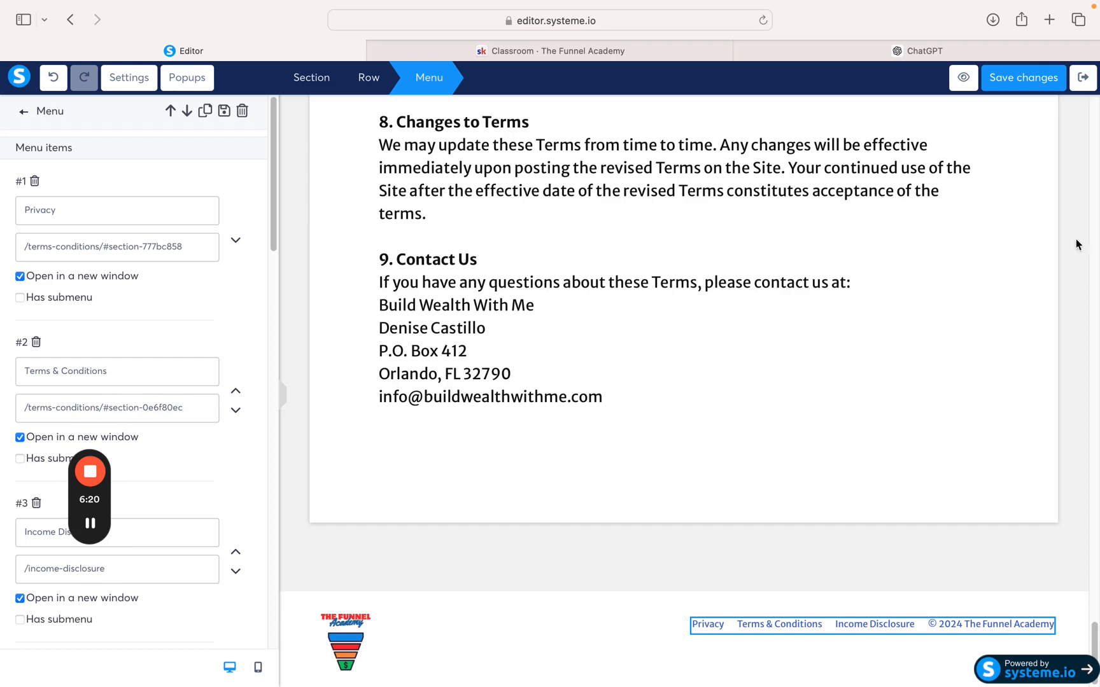
pyautogui.click(1034, 79)
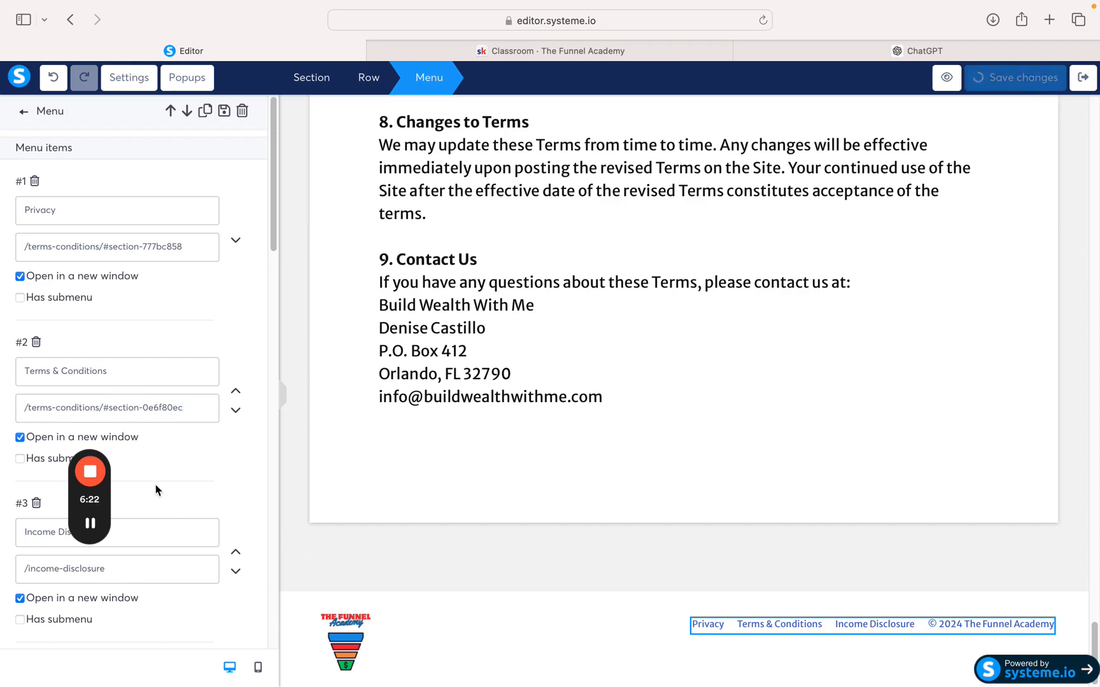
# Copy the ID attribute of the blue Income Disclosure header section.
pyautogui.click(1073, 463)
pyautogui.scroll(10, 1075, 468)
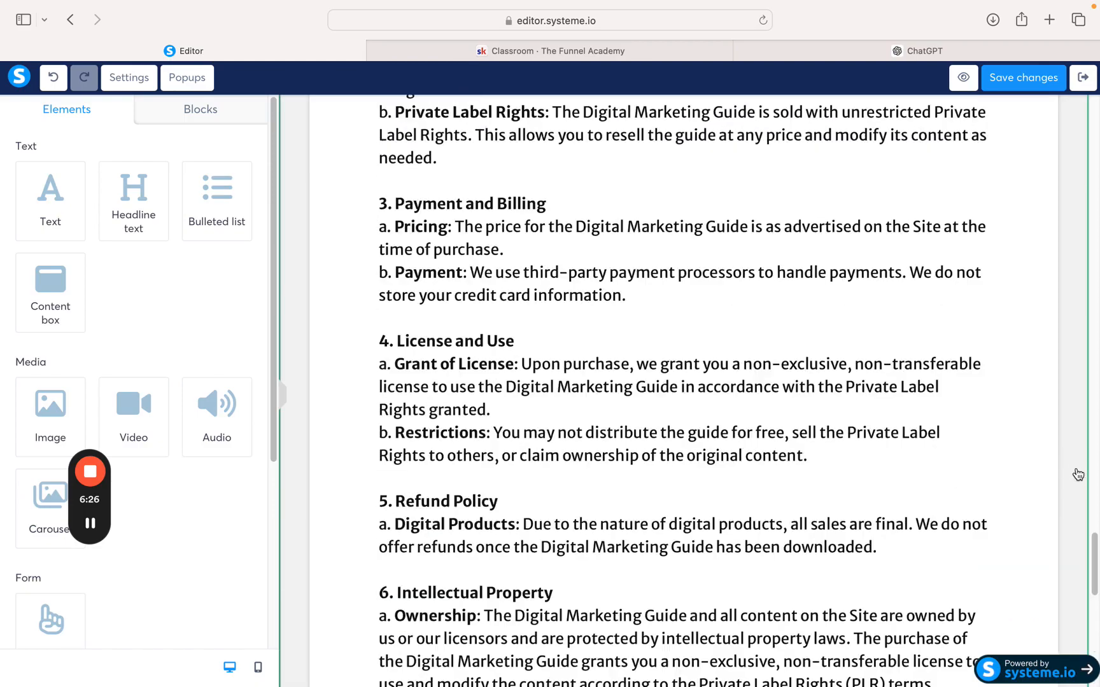
pyautogui.scroll(15, 1076, 471)
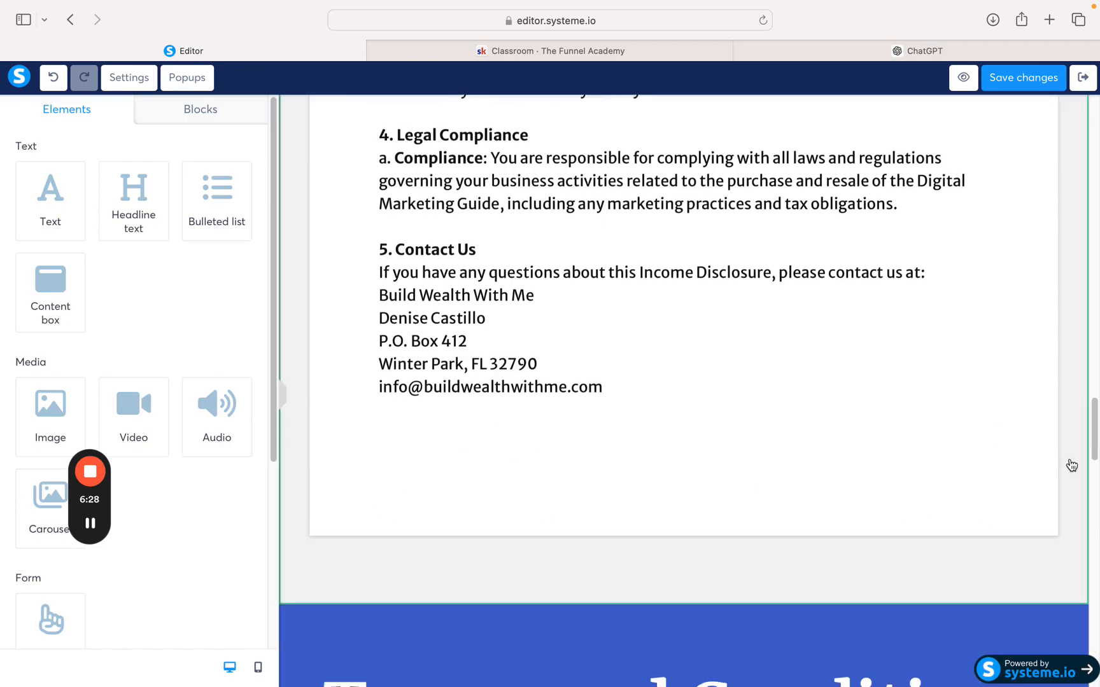
pyautogui.scroll(-20, 1072, 465)
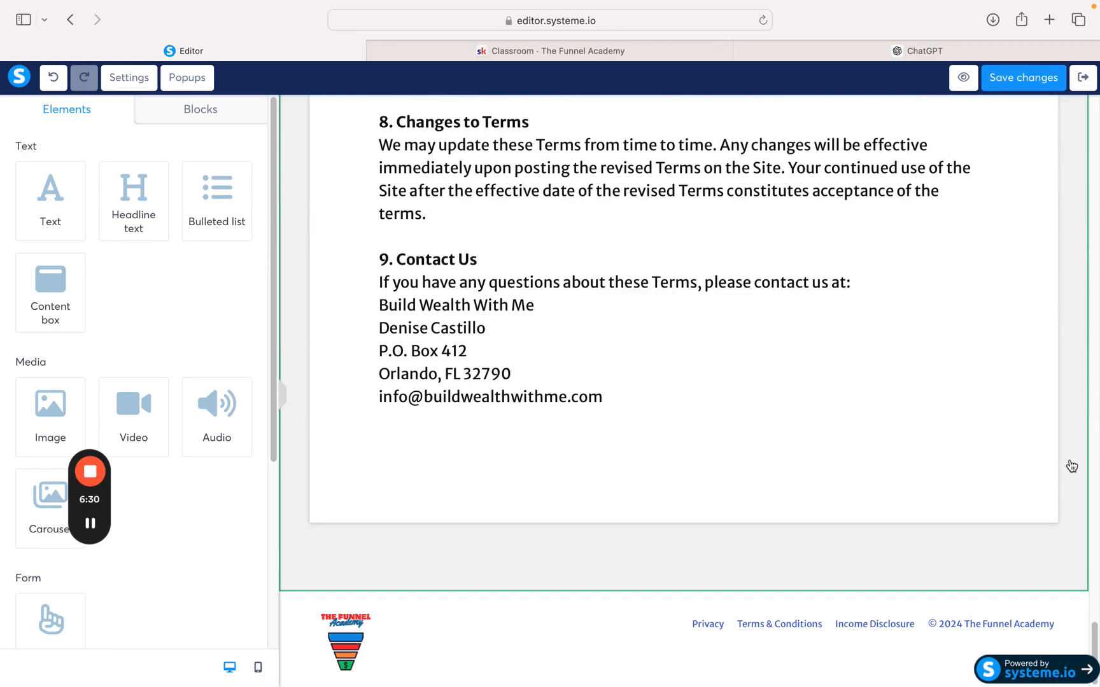
pyautogui.scroll(20, 1072, 466)
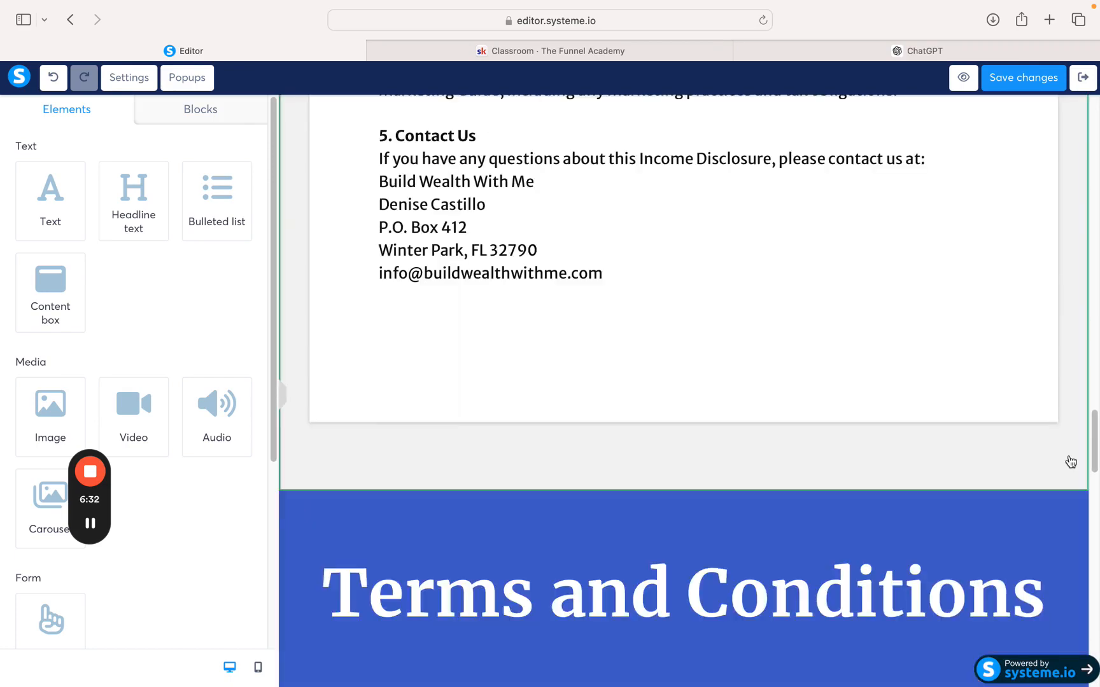
pyautogui.scroll(20, 1071, 462)
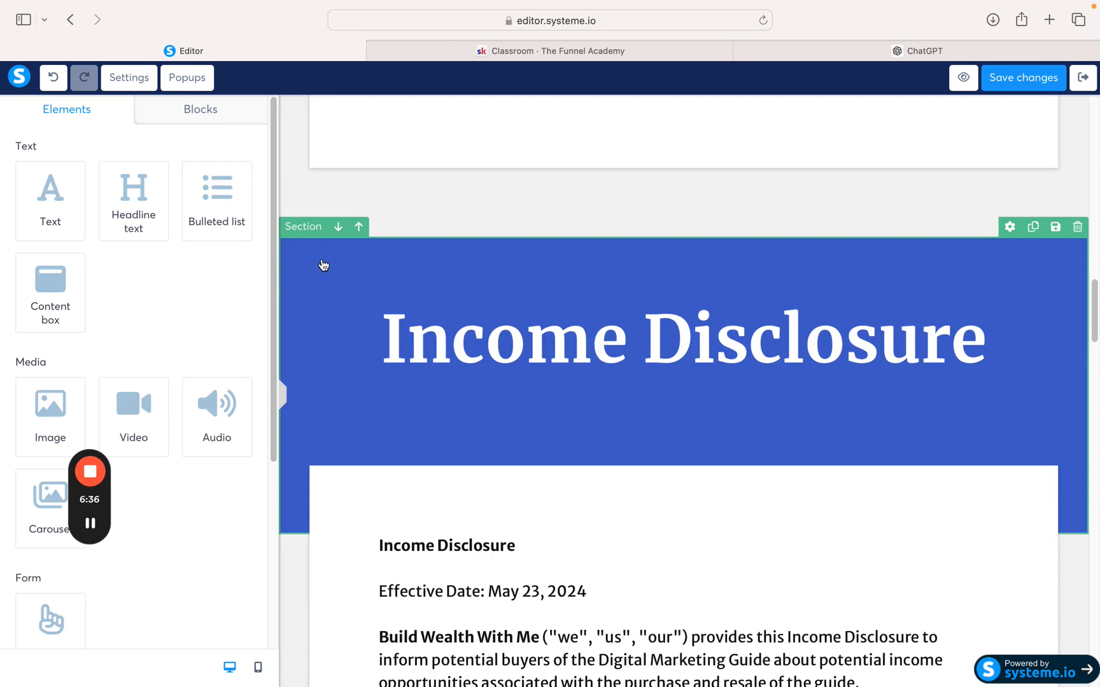
pyautogui.click(1009, 228)
pyautogui.scroll(-10, 189, 496)
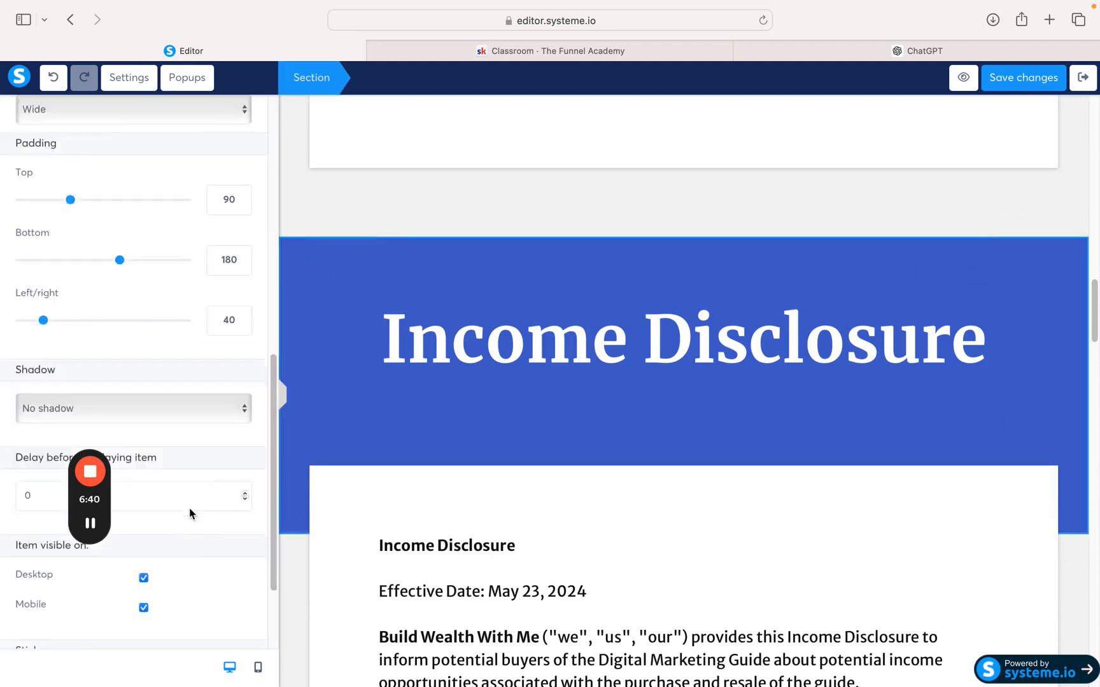
pyautogui.scroll(-3, 189, 514)
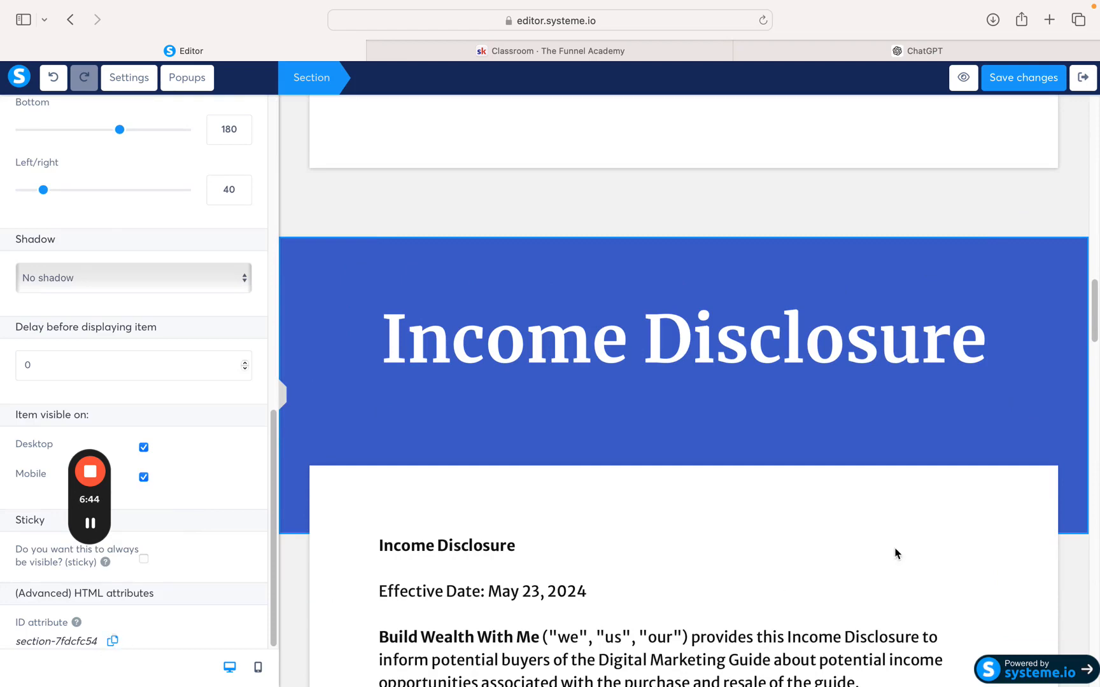
# Set the footer menu's Income Disclosure link to /terms-conditions/#section-7fdcfc54 and save the page.
pyautogui.moveTo(1096, 319); pyautogui.dragTo(1096, 664)
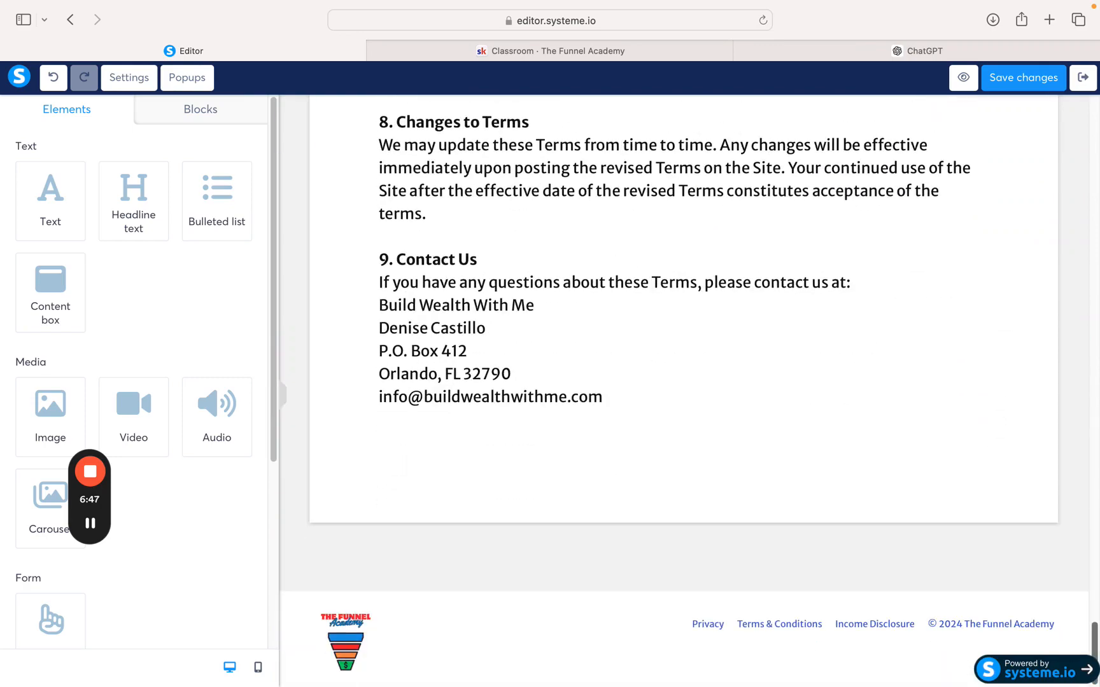
pyautogui.click(860, 629)
pyautogui.scroll(-5, 166, 471)
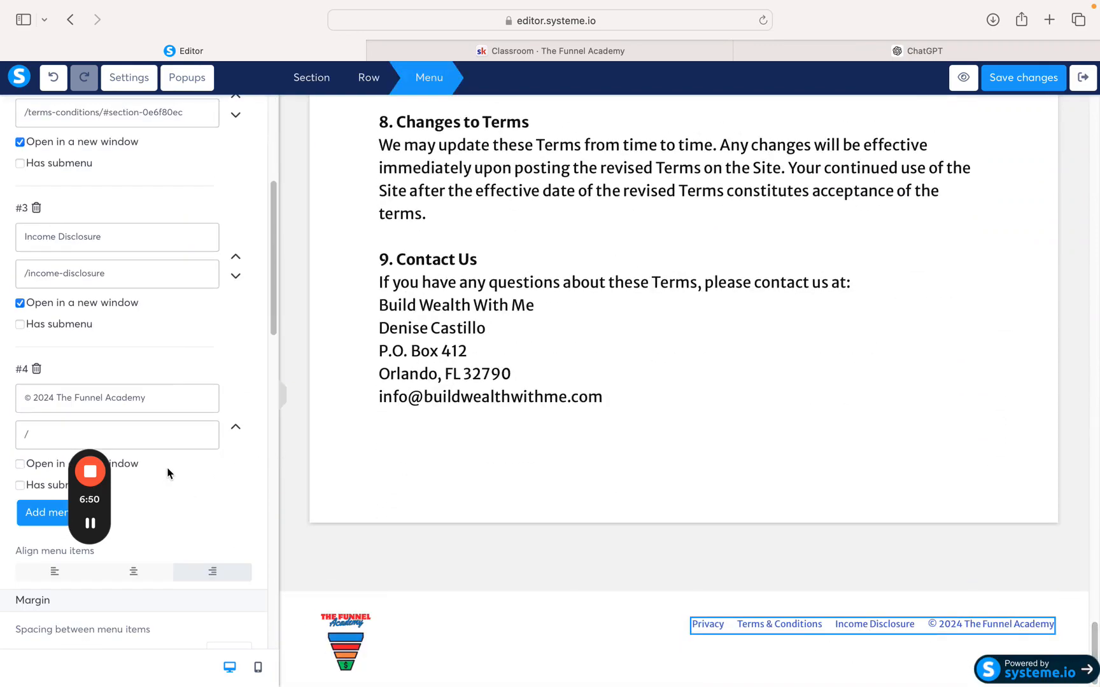
pyautogui.scroll(-2, 168, 472)
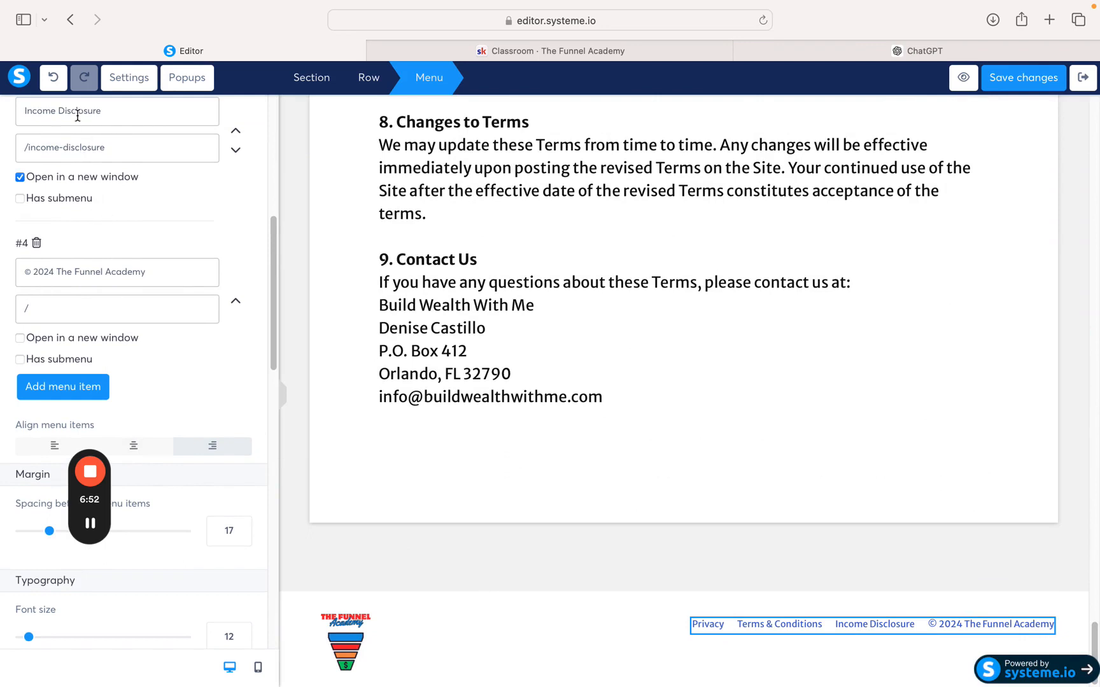
pyautogui.moveTo(124, 147); pyautogui.dragTo(29, 147)
pyautogui.press('BackSpace')
pyautogui.write('terms-conditions/#')
pyautogui.write('section-7fdcfc54')
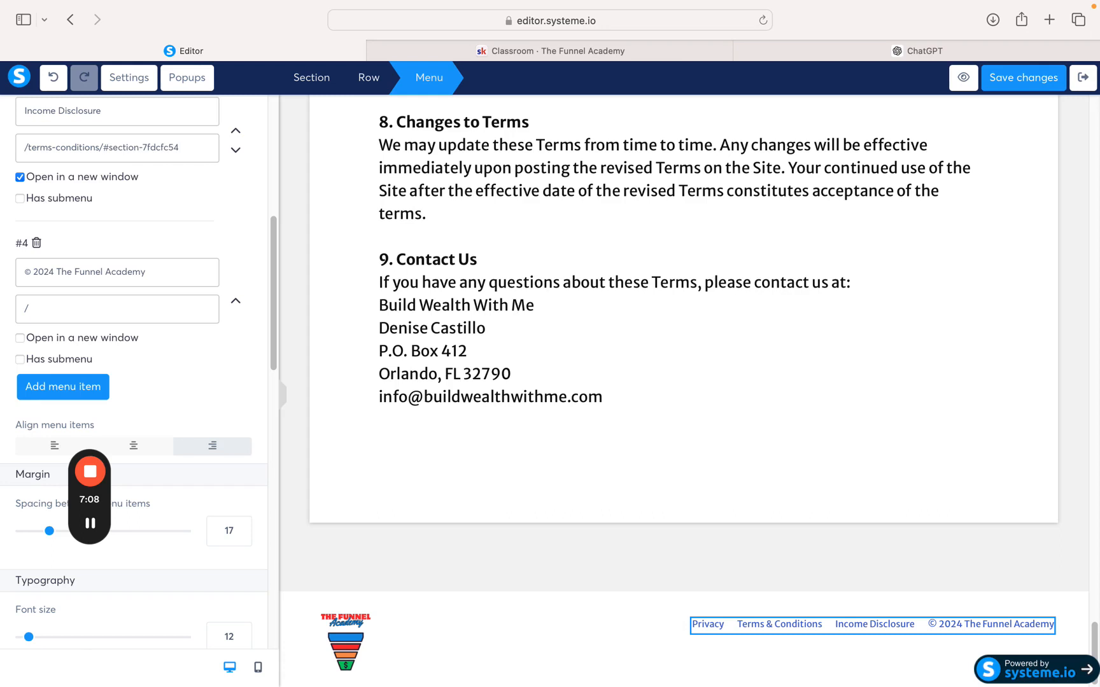
pyautogui.click(1013, 79)
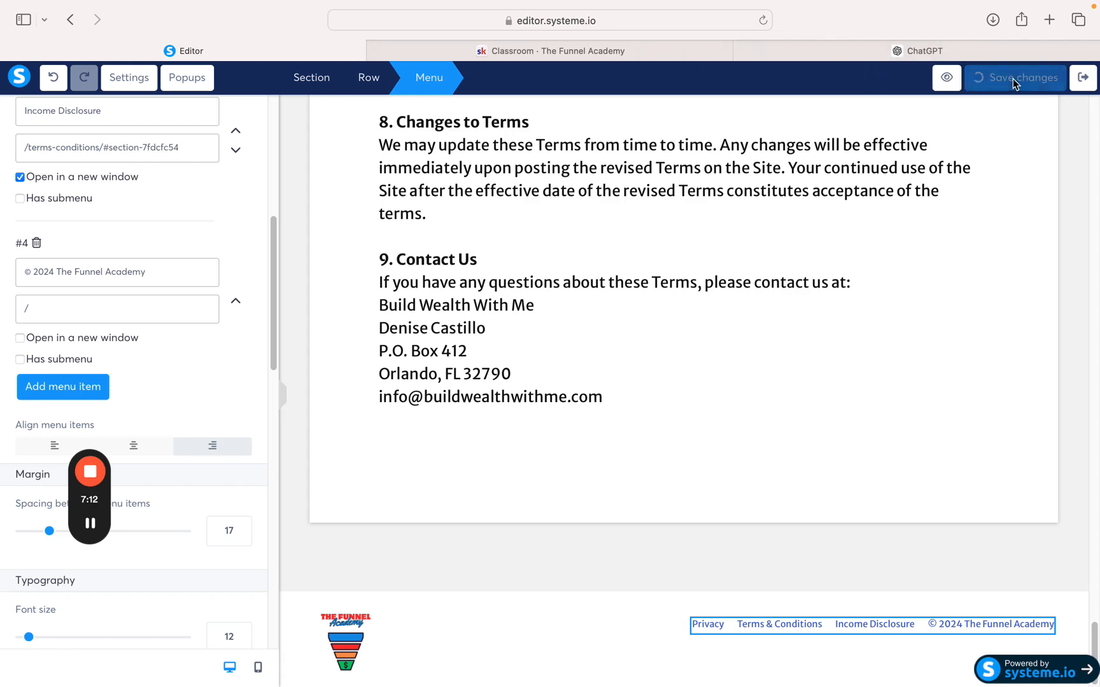
# Exit the page editor and copy the Terms and Conditions funnel step's URL.
pyautogui.click(1083, 77)
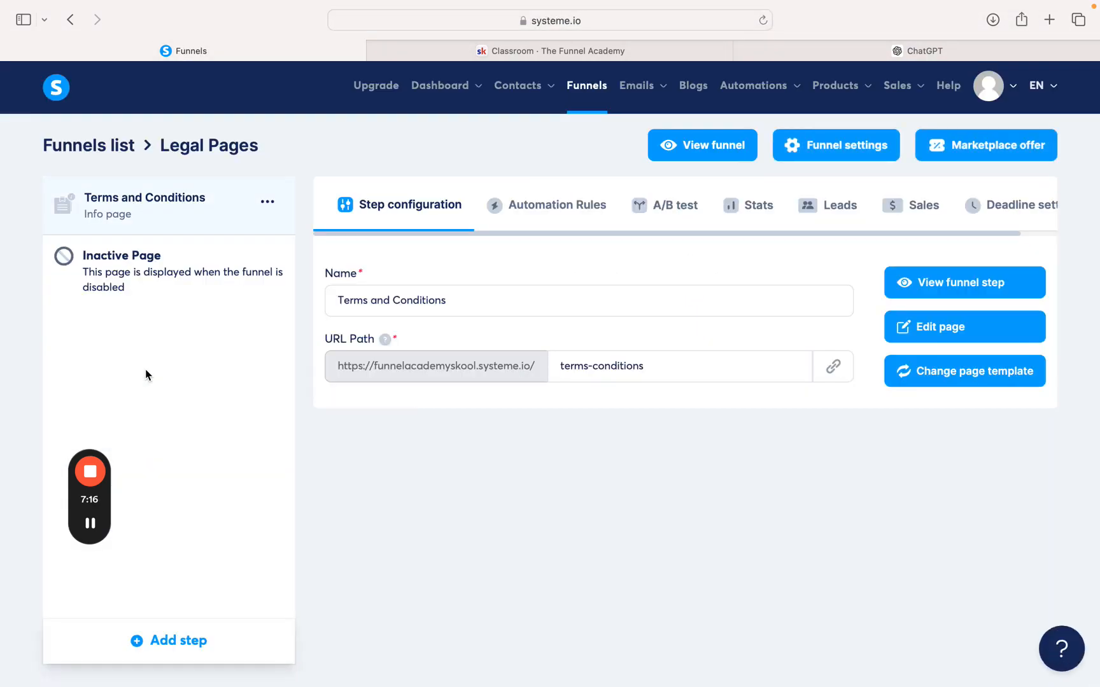
pyautogui.click(835, 369)
pyautogui.click(834, 370)
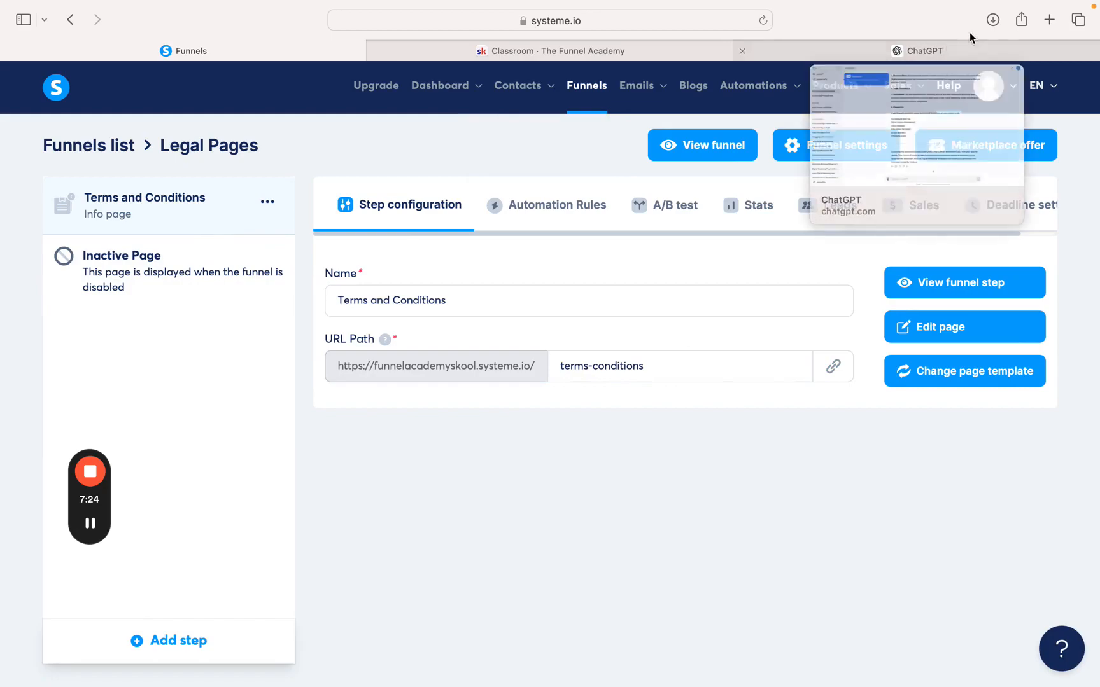
pyautogui.click(1049, 20)
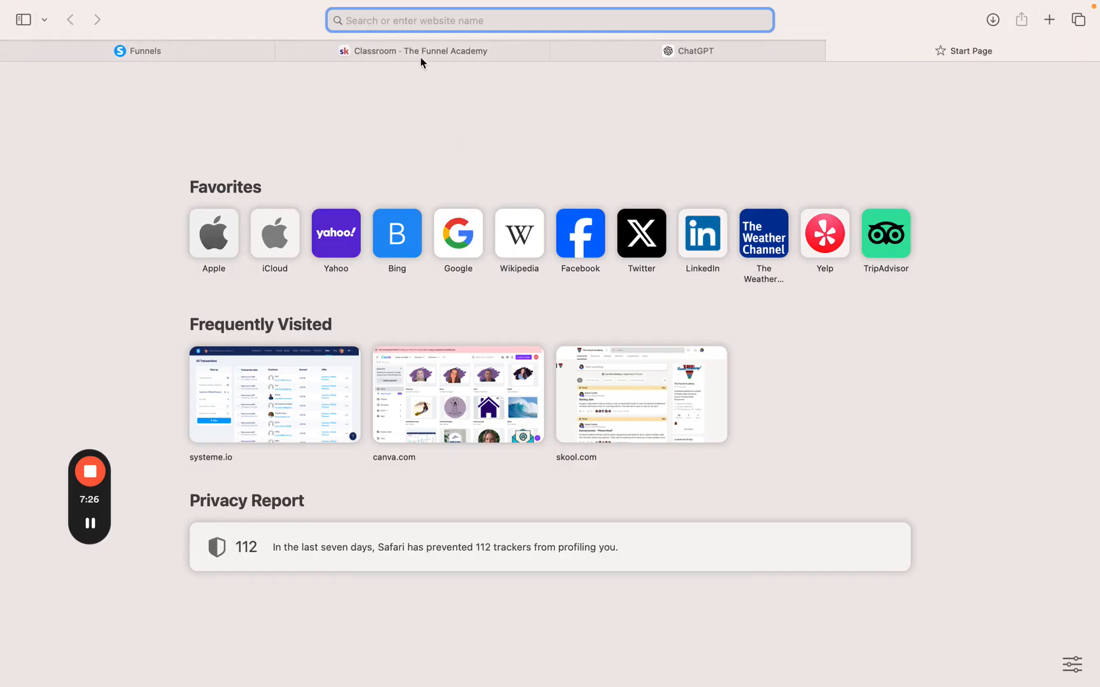
pyautogui.rightClick(408, 19)
pyautogui.click(435, 65)
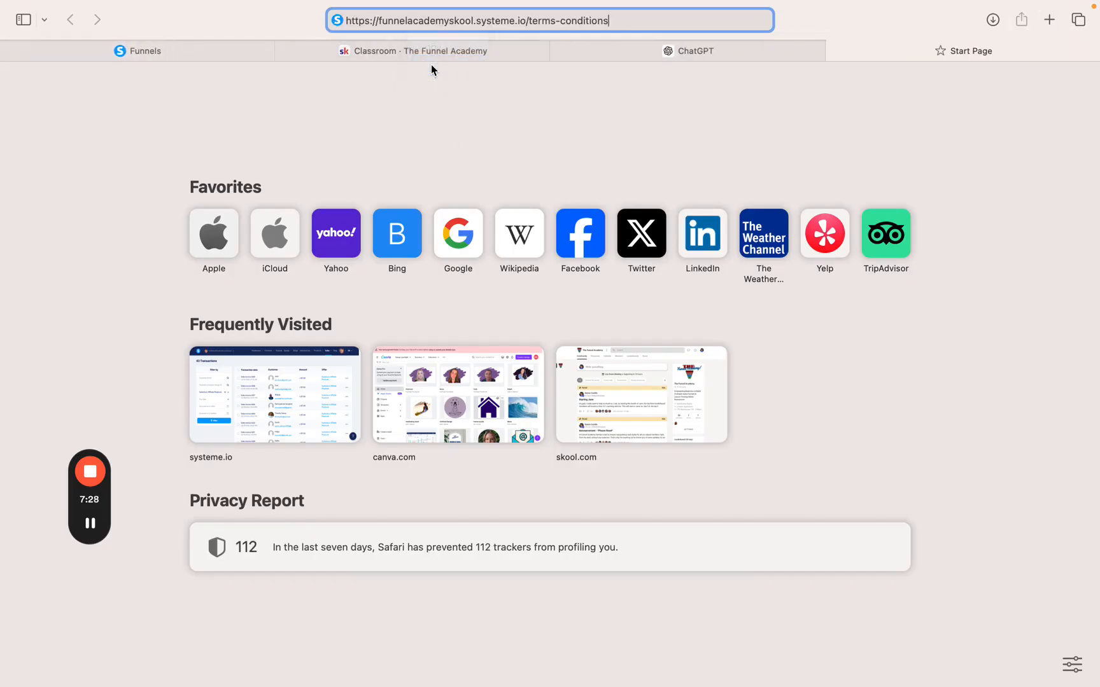
pyautogui.press('Return')
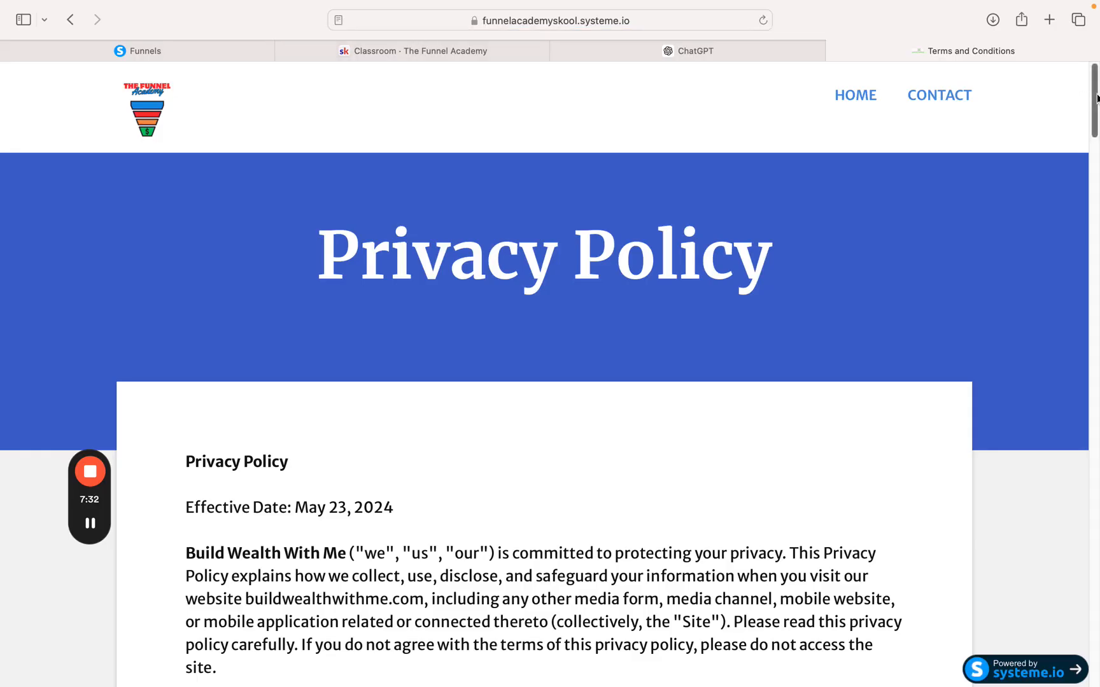
pyautogui.moveTo(1097, 97); pyautogui.dragTo(1088, 673)
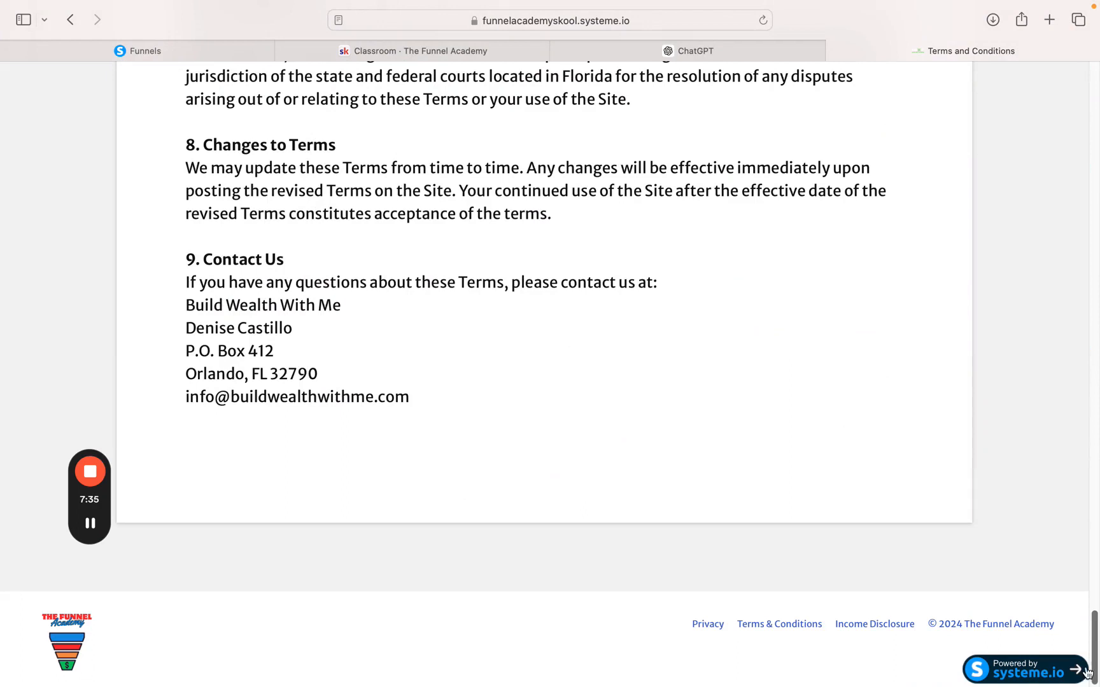
pyautogui.click(707, 626)
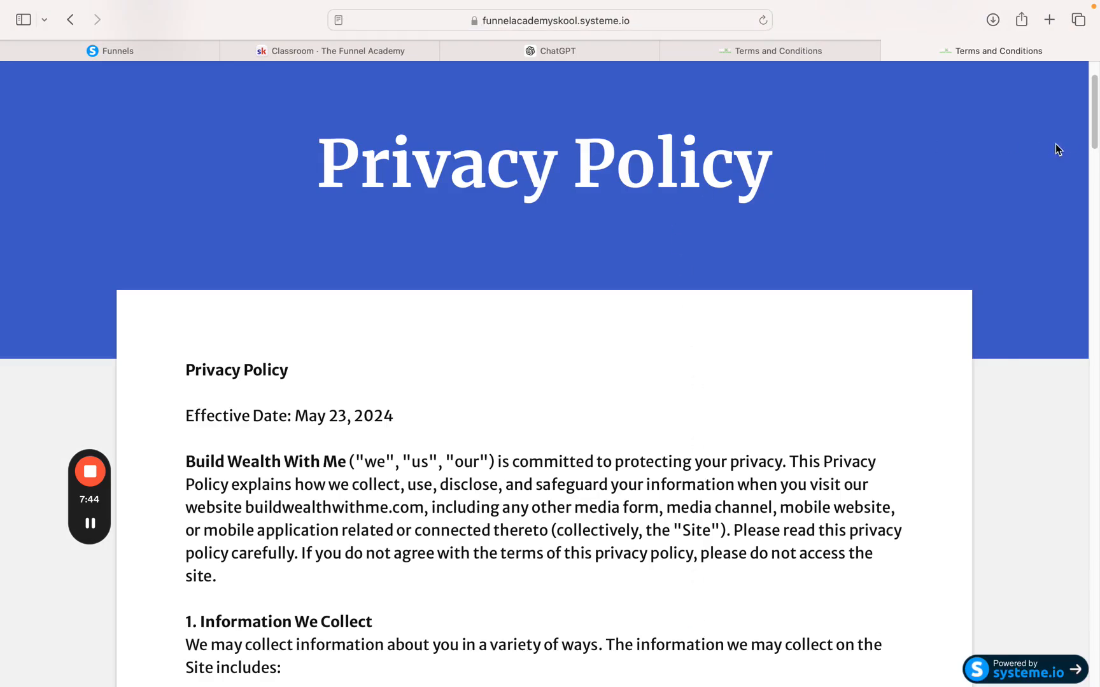
# Test the footer's Terms & Conditions and Income Disclosure links on the live legal page.
pyautogui.moveTo(1097, 123); pyautogui.dragTo(786, 678)
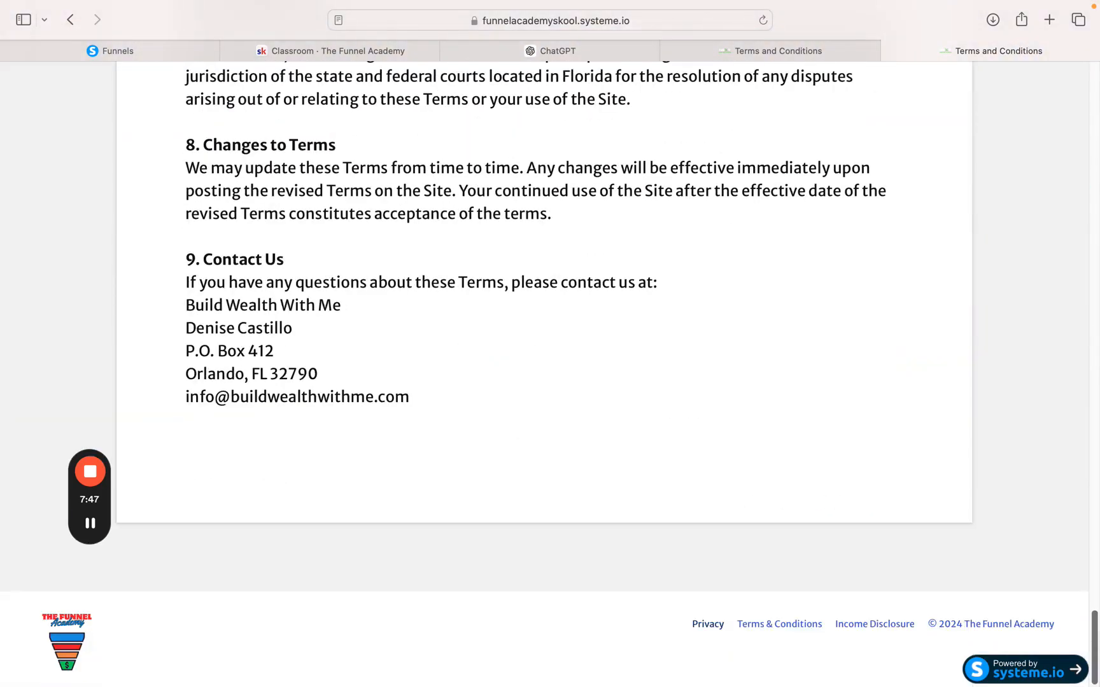
pyautogui.click(782, 625)
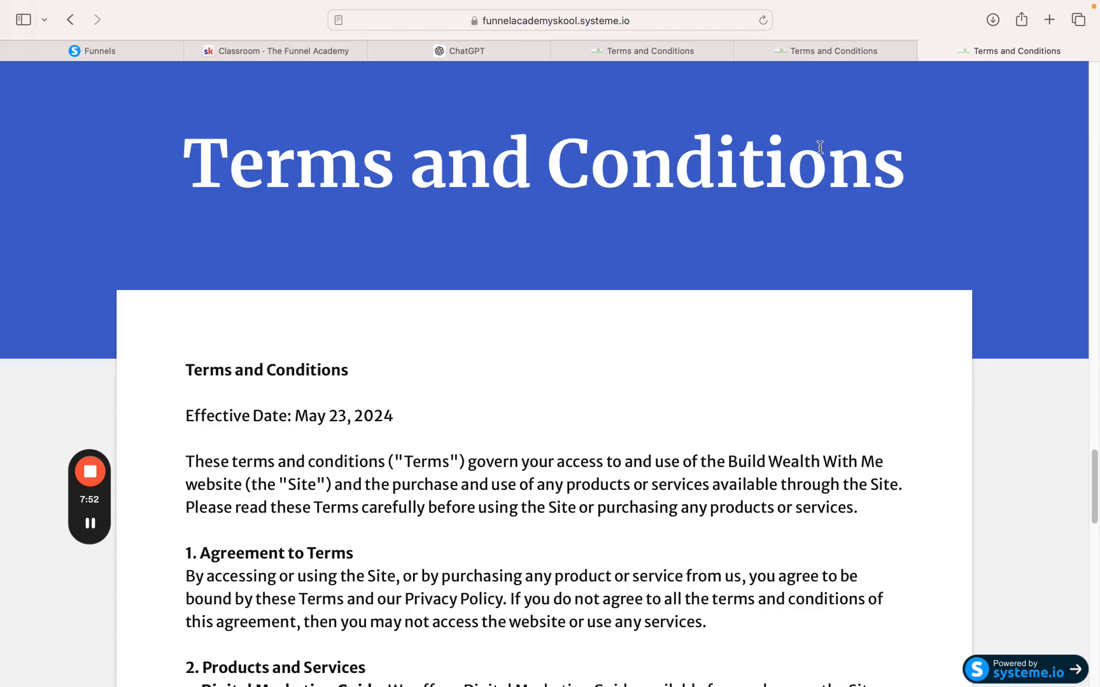
pyautogui.moveTo(1095, 471); pyautogui.dragTo(1089, 633)
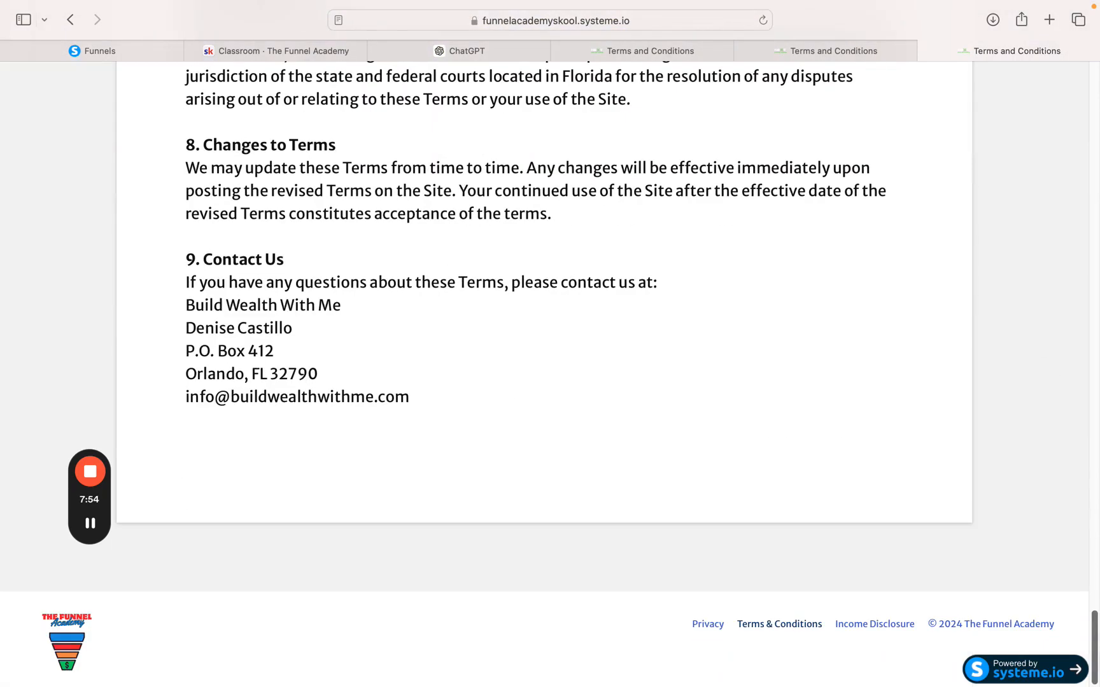
pyautogui.click(882, 629)
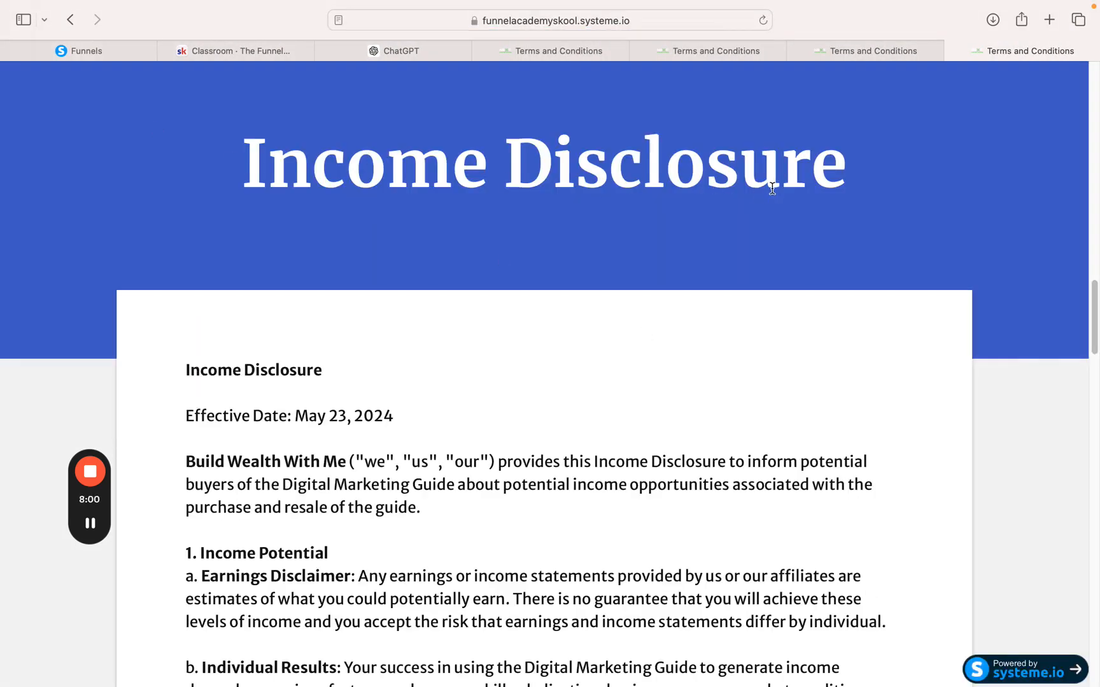
# Look over the combined legal page from bottom to top and retest the footer's Privacy link.
pyautogui.moveTo(1096, 298); pyautogui.dragTo(1096, 630)
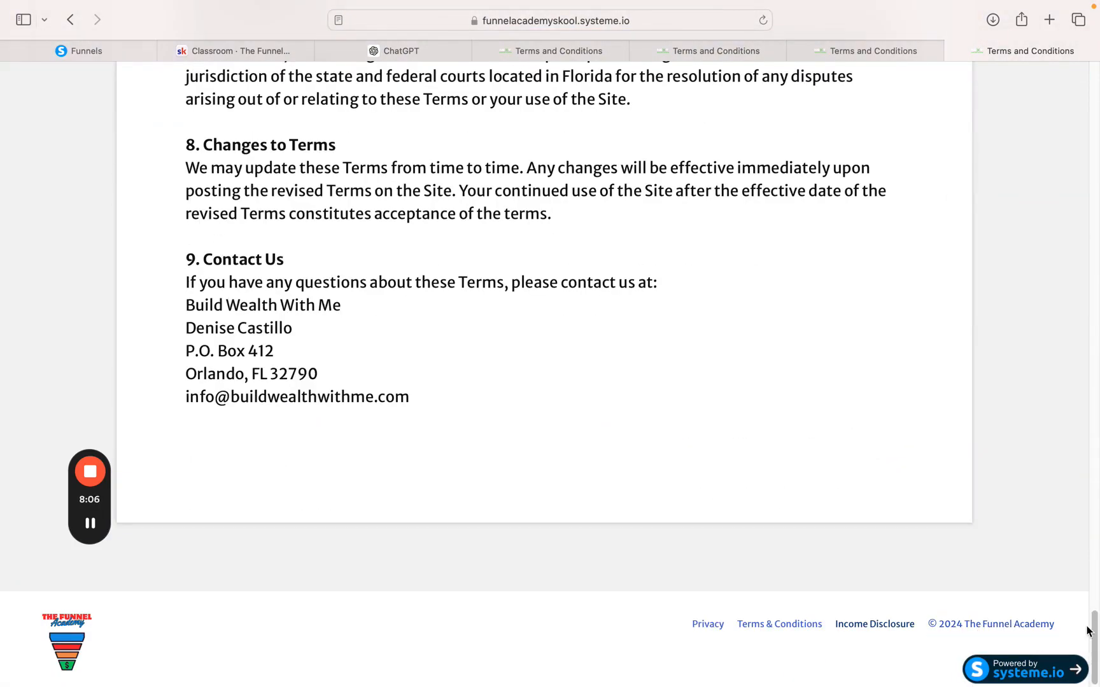
pyautogui.moveTo(1095, 631); pyautogui.dragTo(1095, 40)
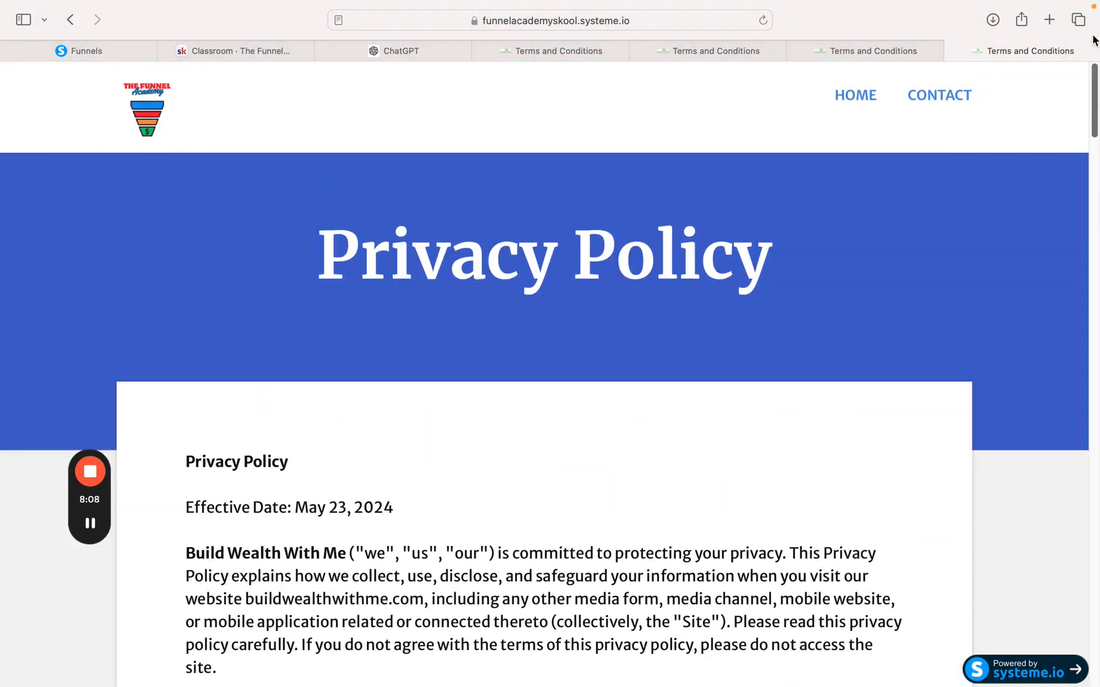
pyautogui.moveTo(1095, 93); pyautogui.dragTo(1094, 643)
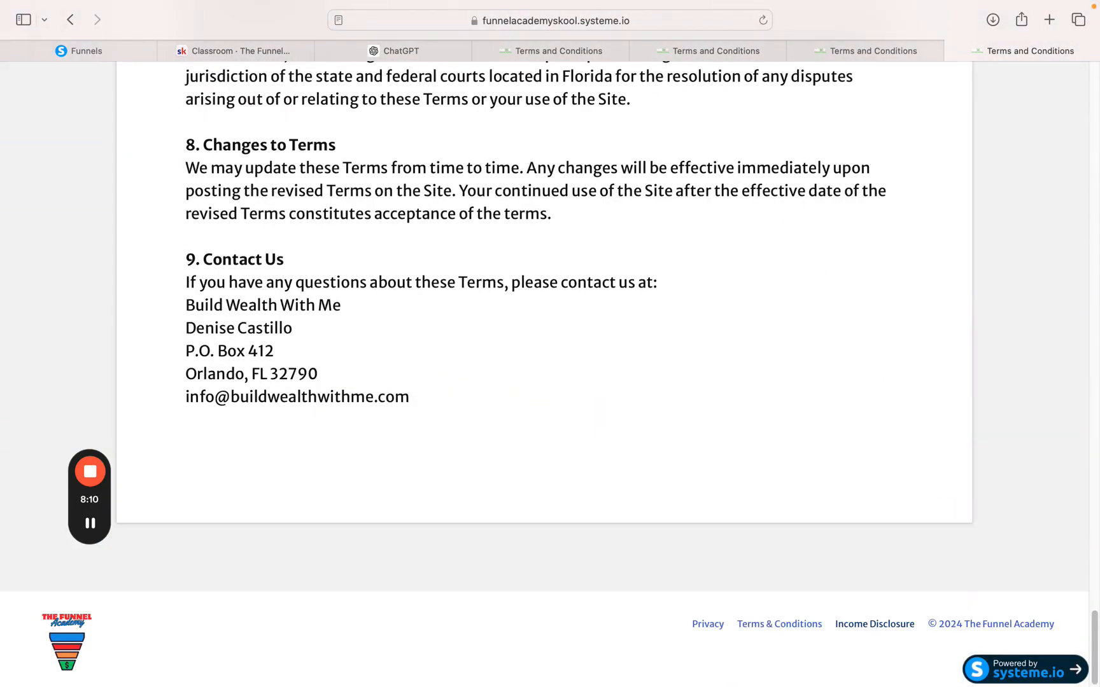
pyautogui.click(716, 627)
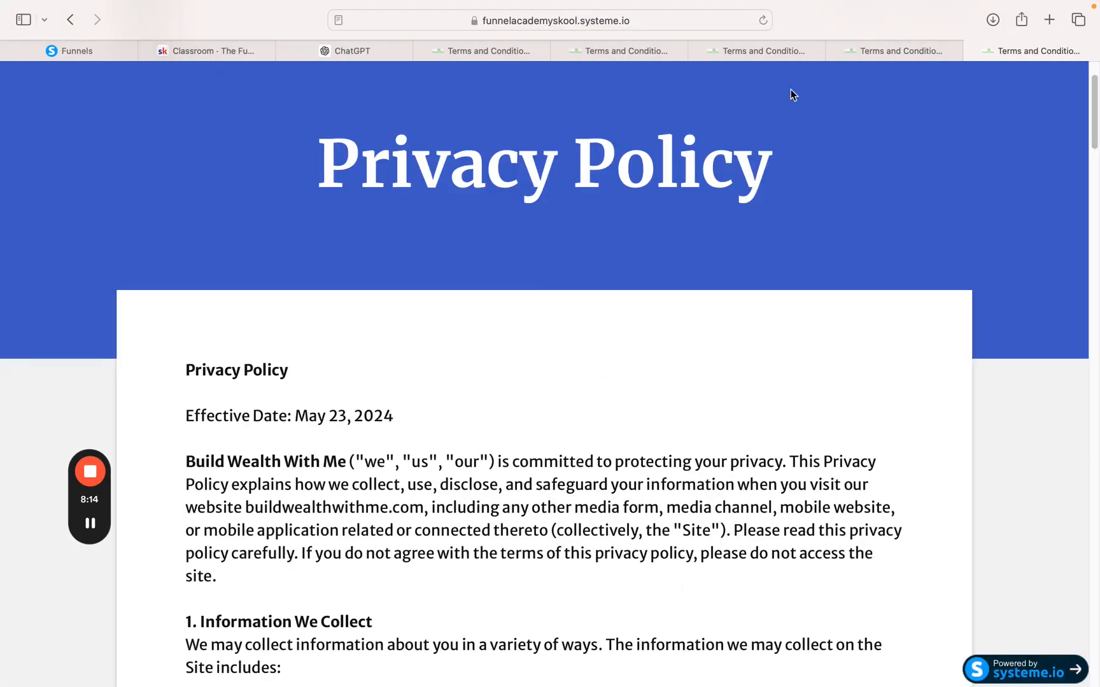
# Close the duplicate Terms and Conditions browser tabs, keeping one, and switch back to the Legal Pages funnel in systeme.io.
pyautogui.click(971, 51)
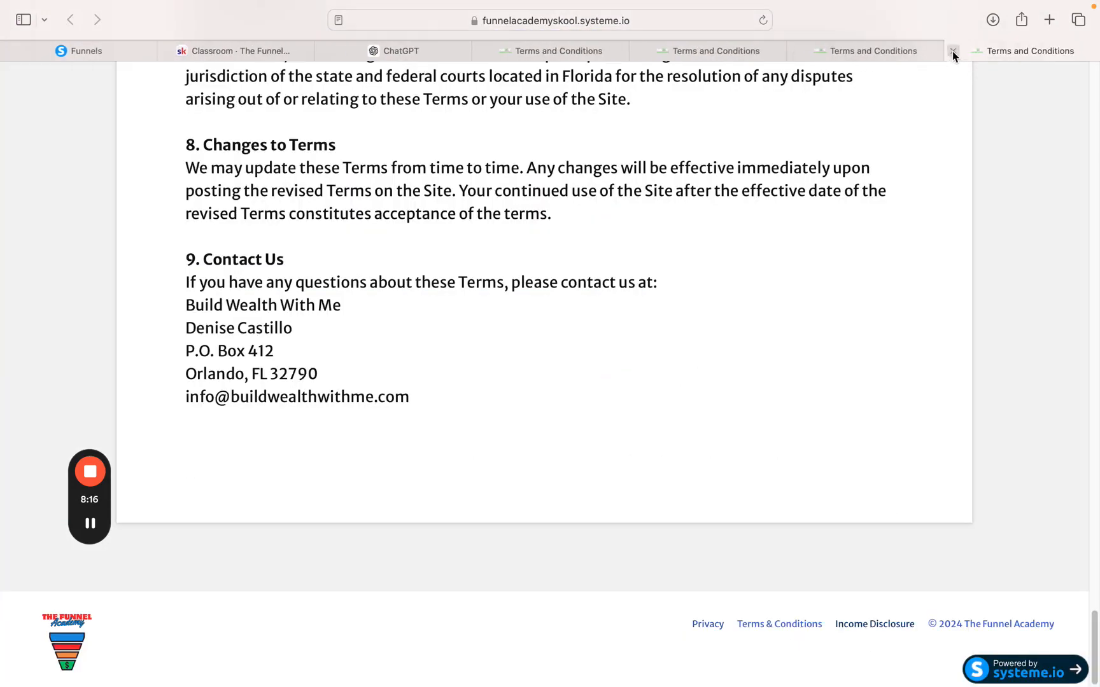
pyautogui.click(952, 51)
pyautogui.click(927, 51)
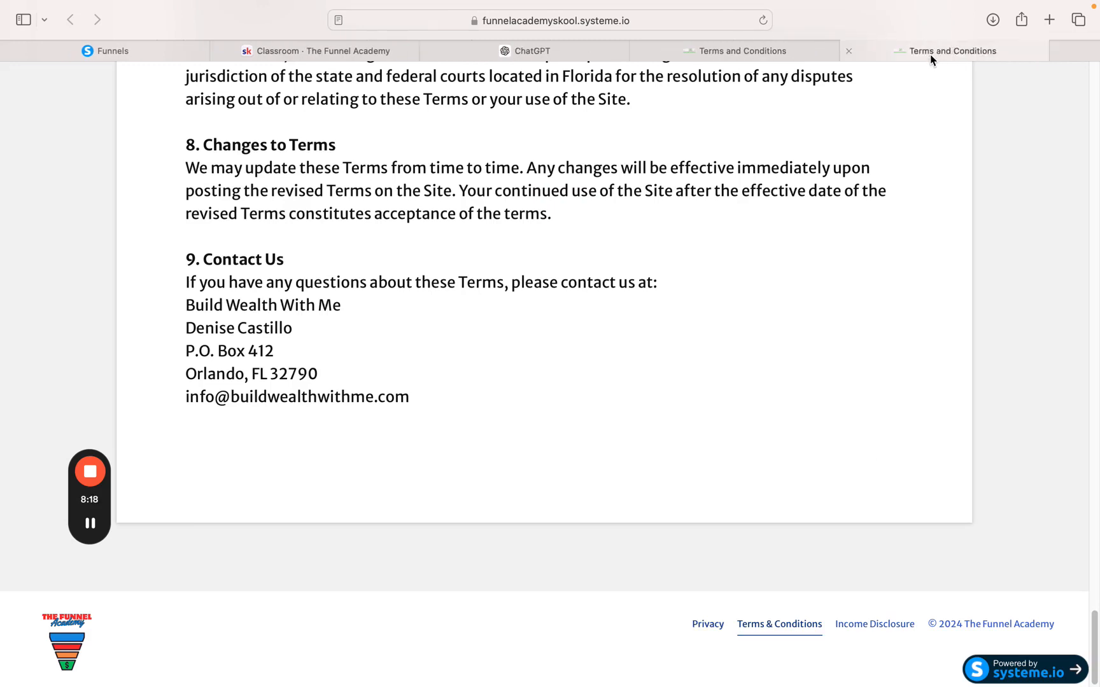
pyautogui.click(889, 51)
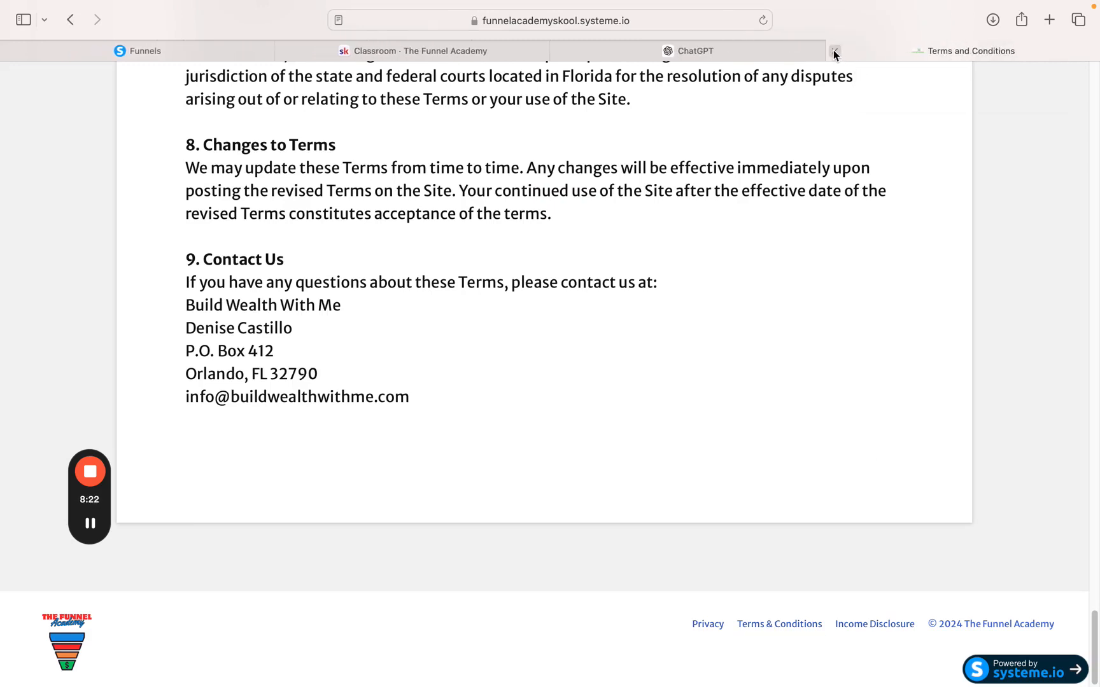
pyautogui.moveTo(1096, 632); pyautogui.dragTo(1054, 73)
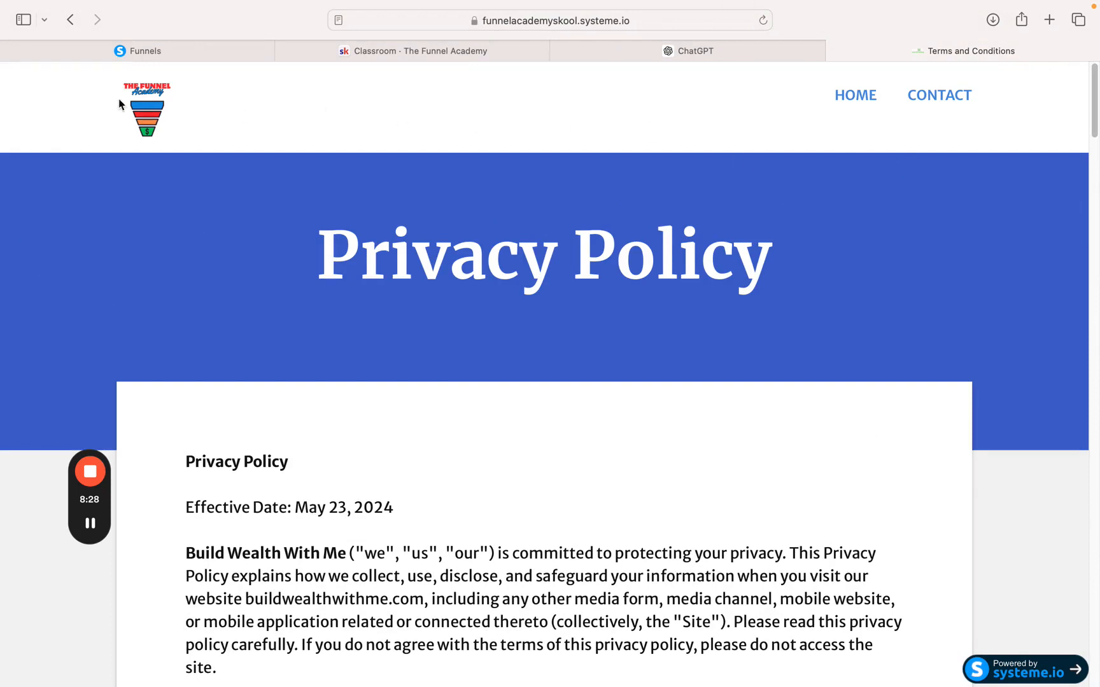
pyautogui.click(183, 49)
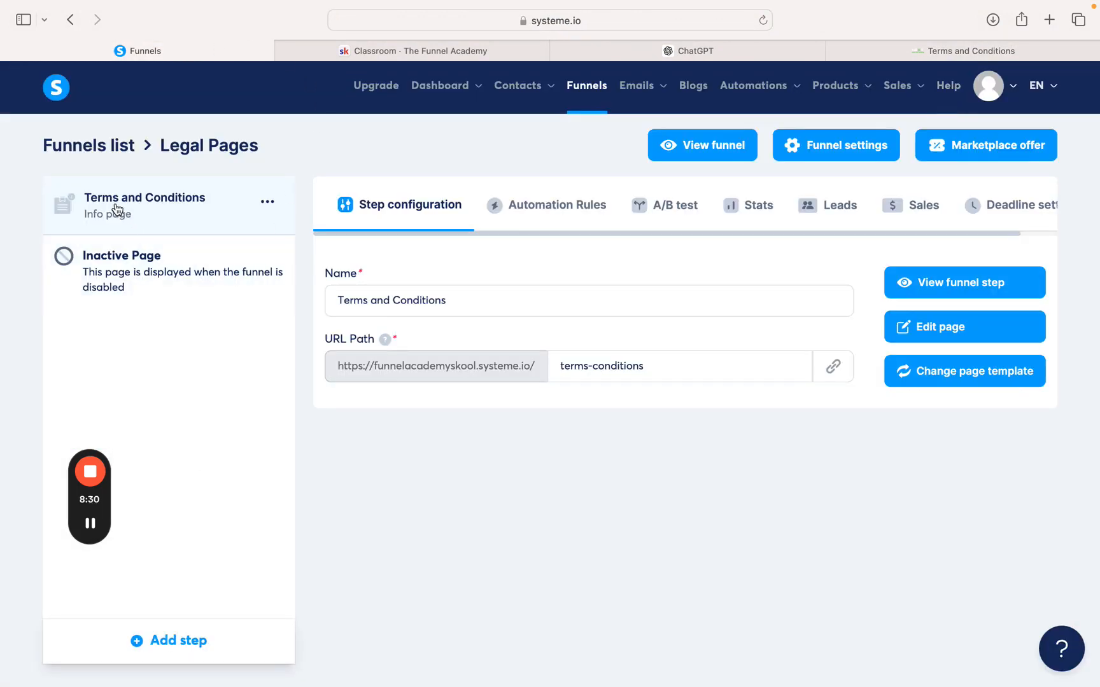